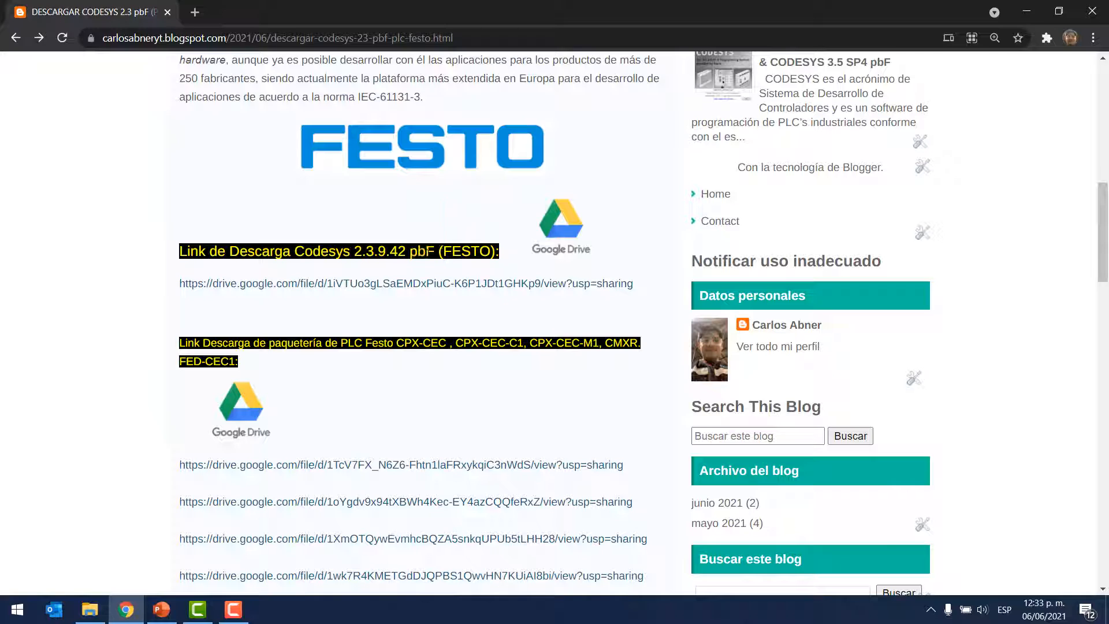
Step: Open the Codesys 2.3.9.42 pbF (FESTO) link and download CoDeSys_pbF_v23942.zip from Google Drive despite the skipped virus scan
ctrl+click(389, 283)
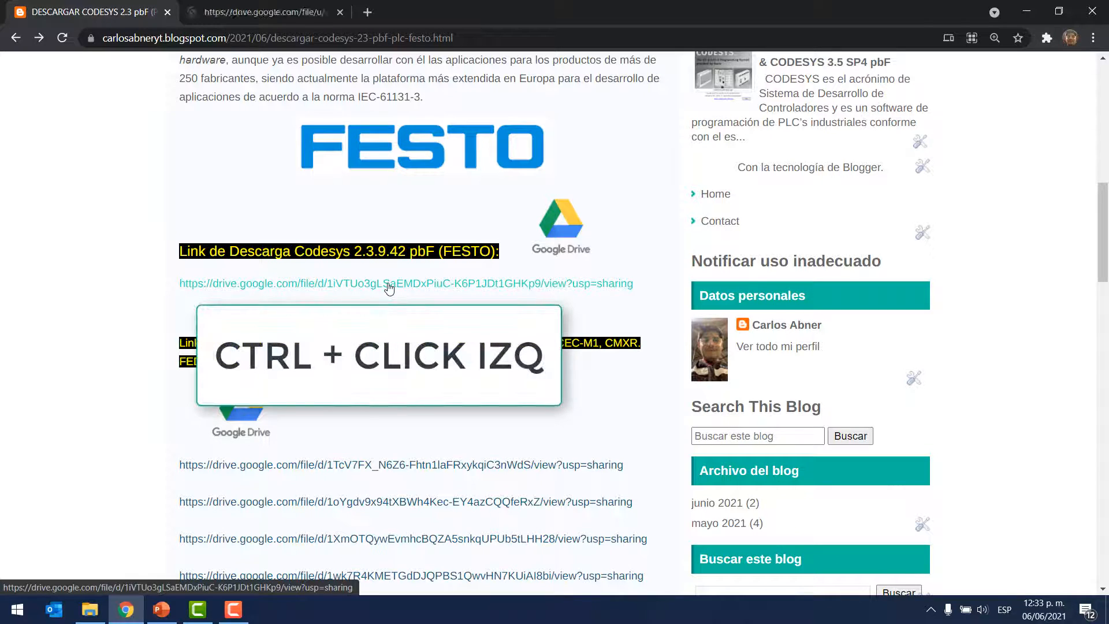
click(288, 13)
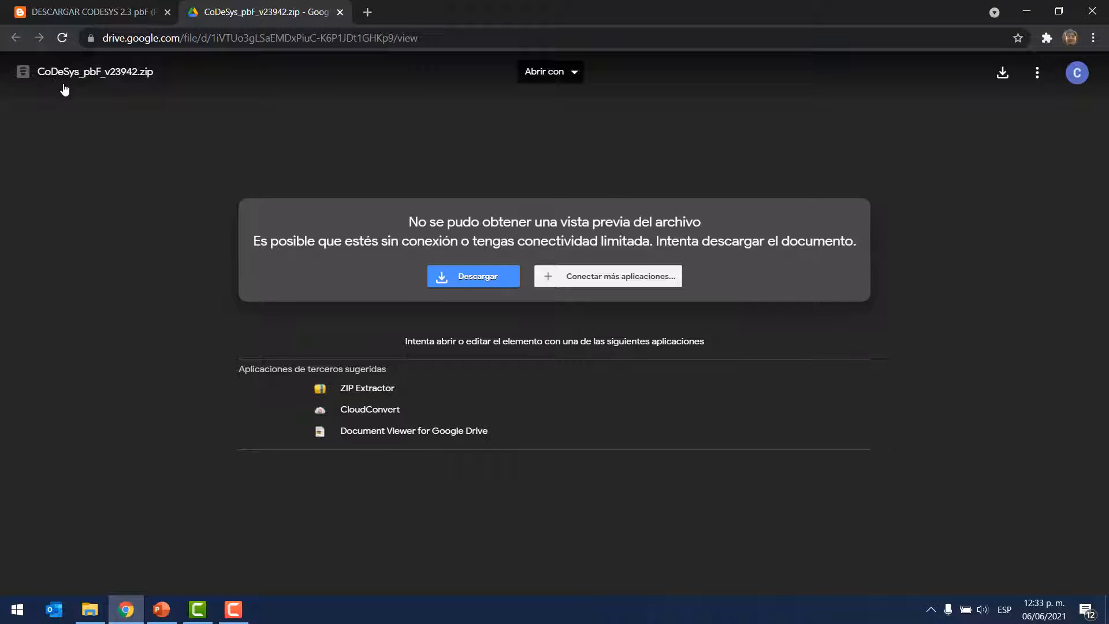
click(482, 276)
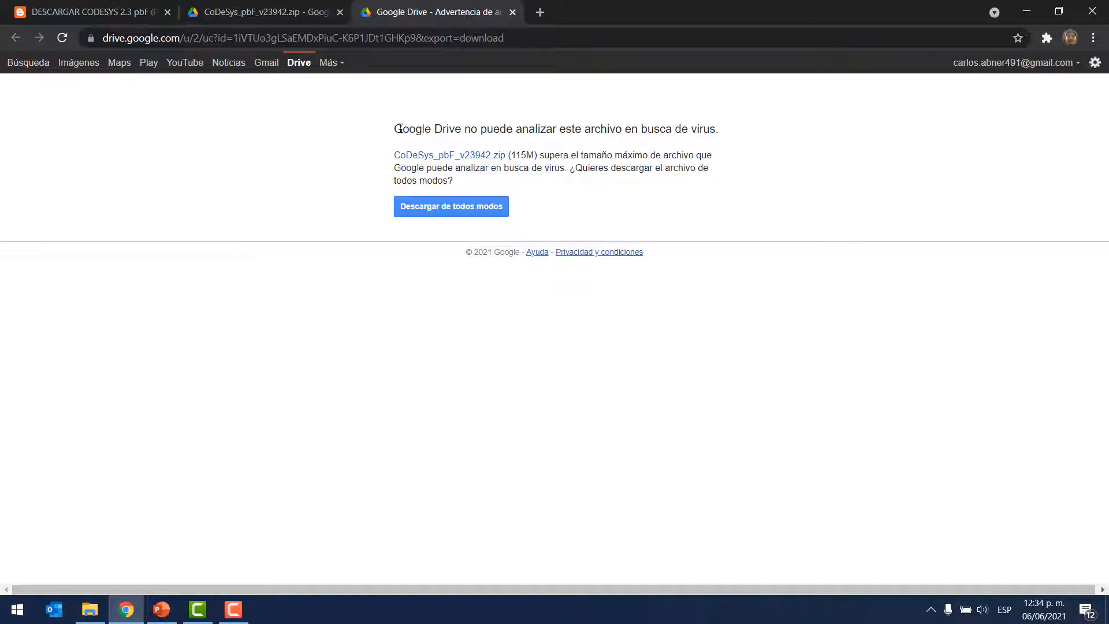
drag(398, 129, 725, 134)
click(452, 209)
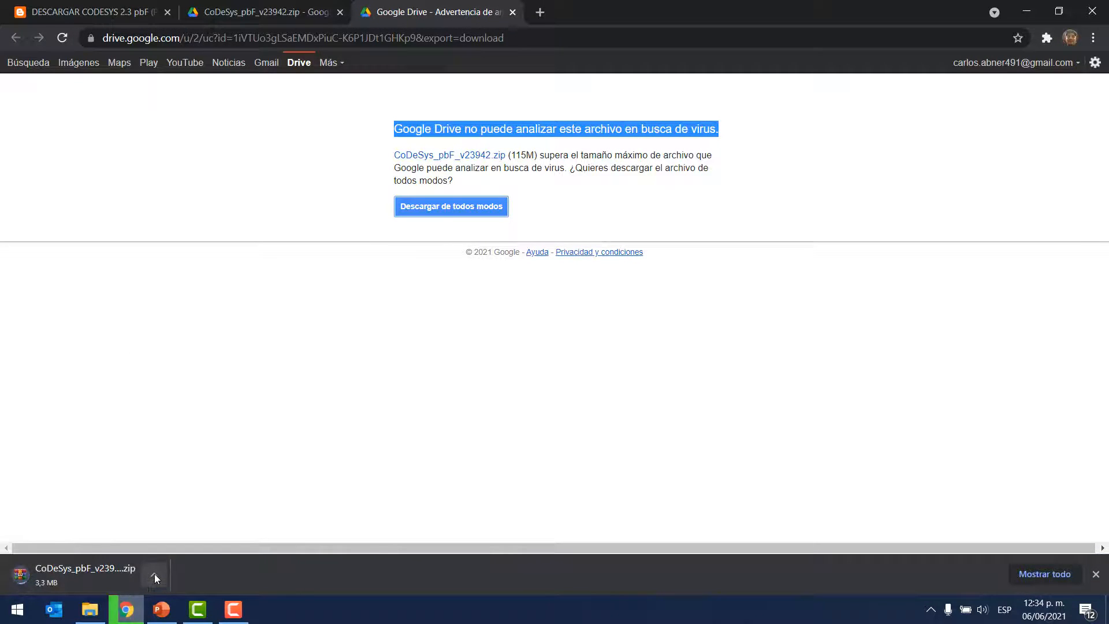
Step: Cancel the running CoDeSys_pbF_v23942.zip download and return to the blog post
click(155, 574)
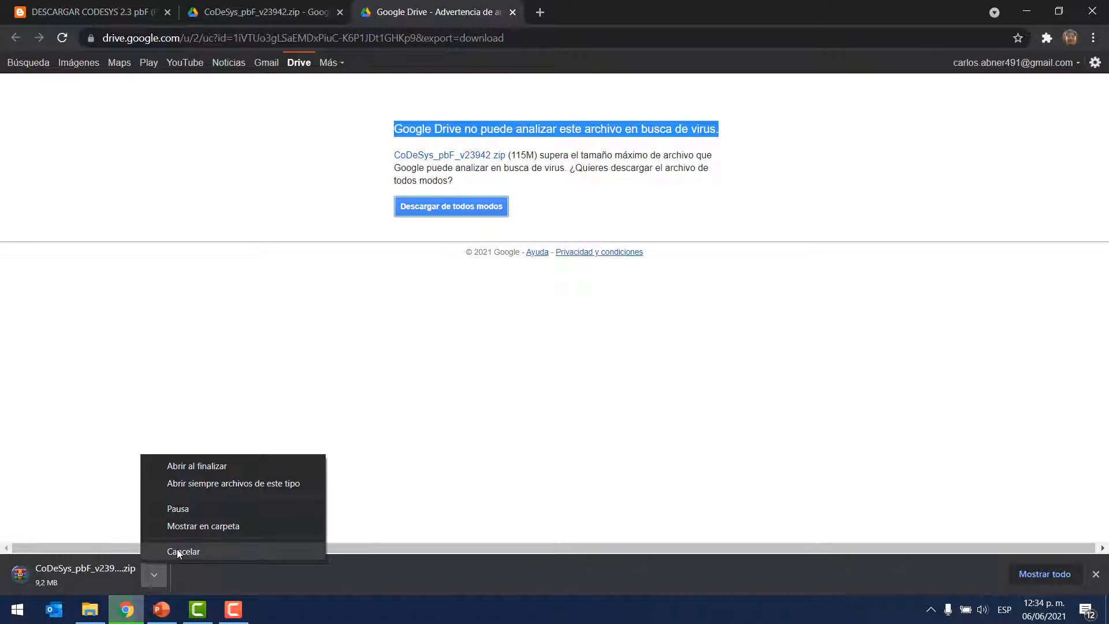
click(176, 550)
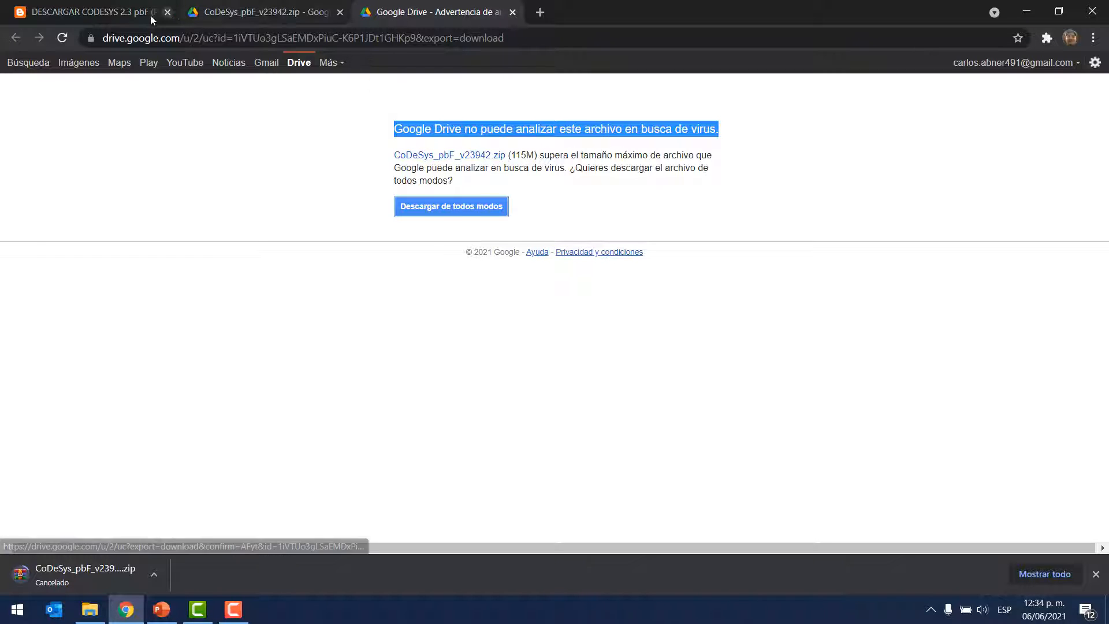
click(81, 14)
Step: Open the first link under the Festo PLC package heading and view CPX-CEC_1_3_22.zip in Google Drive
scroll(253, 297, down, 2)
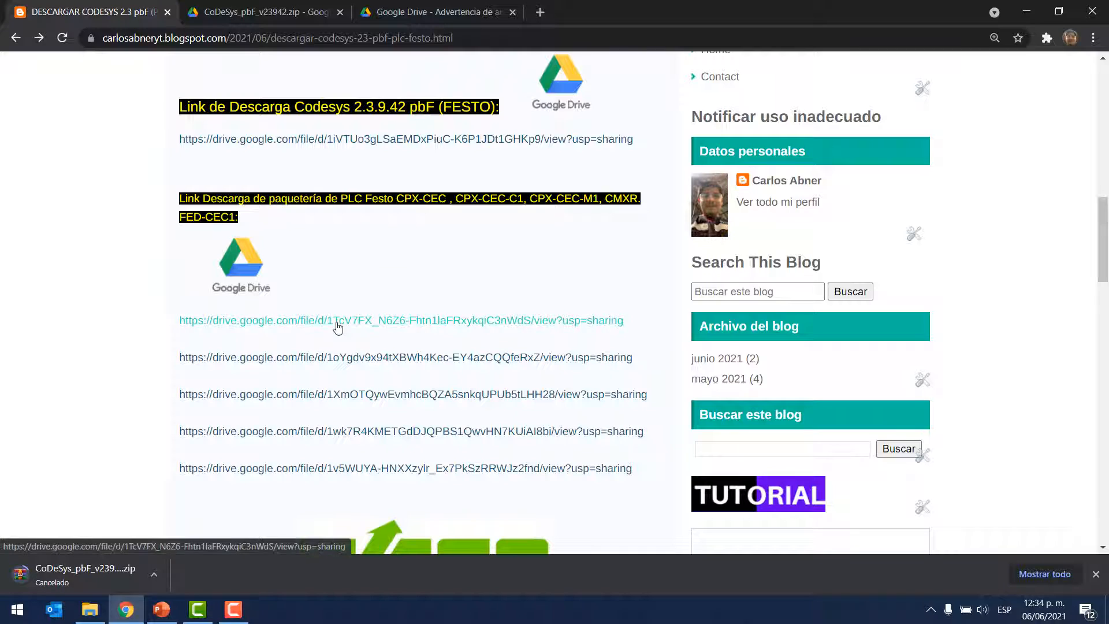
drag(270, 201, 360, 205)
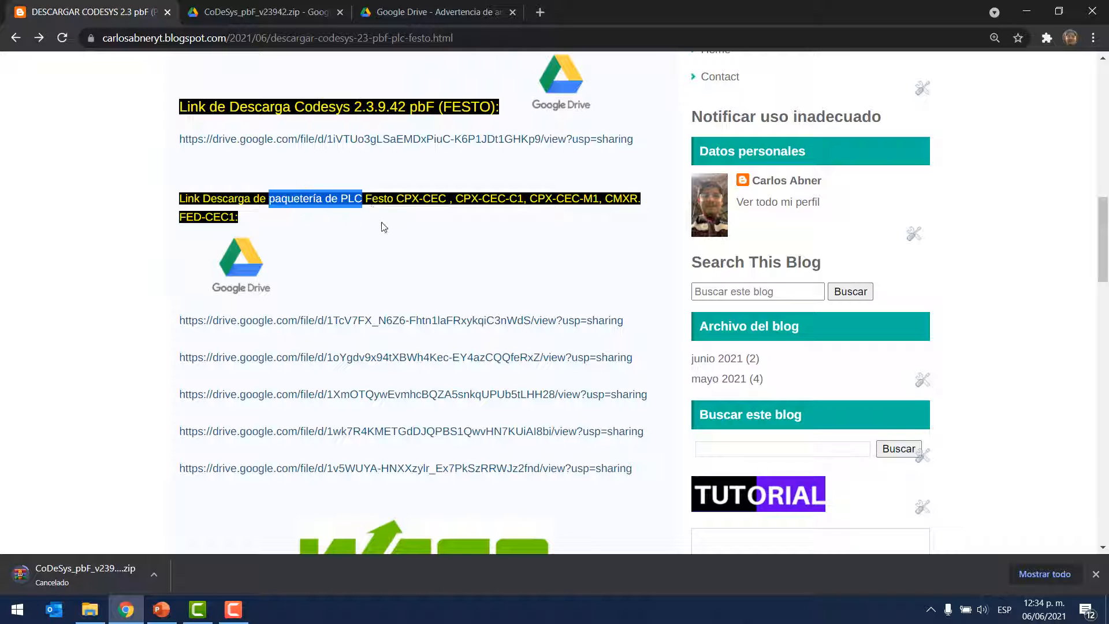
click(456, 271)
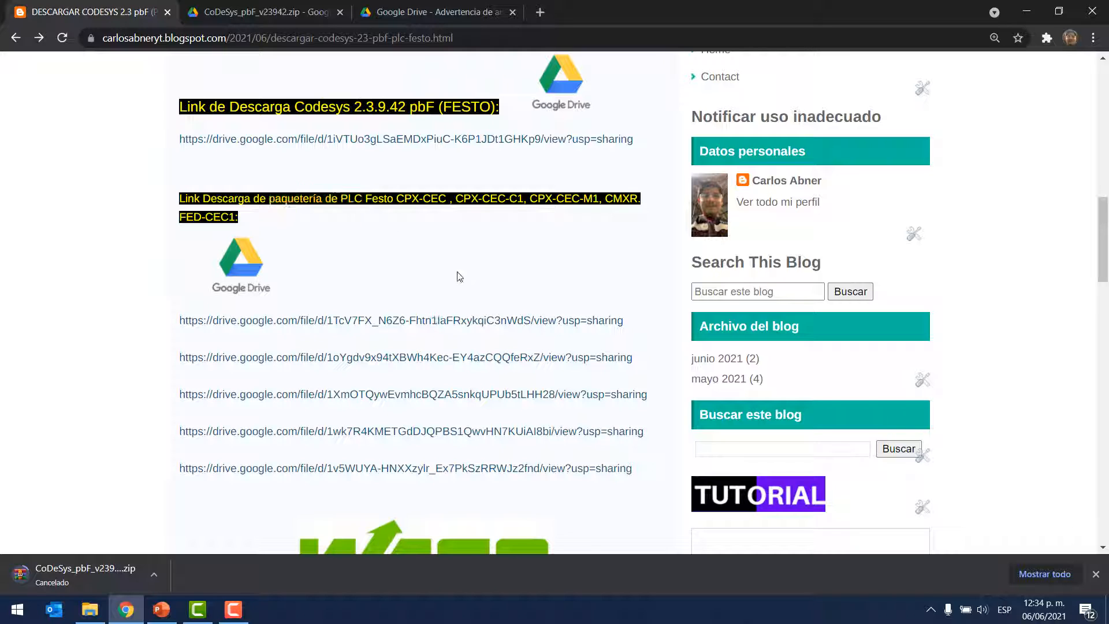
ctrl+click(391, 324)
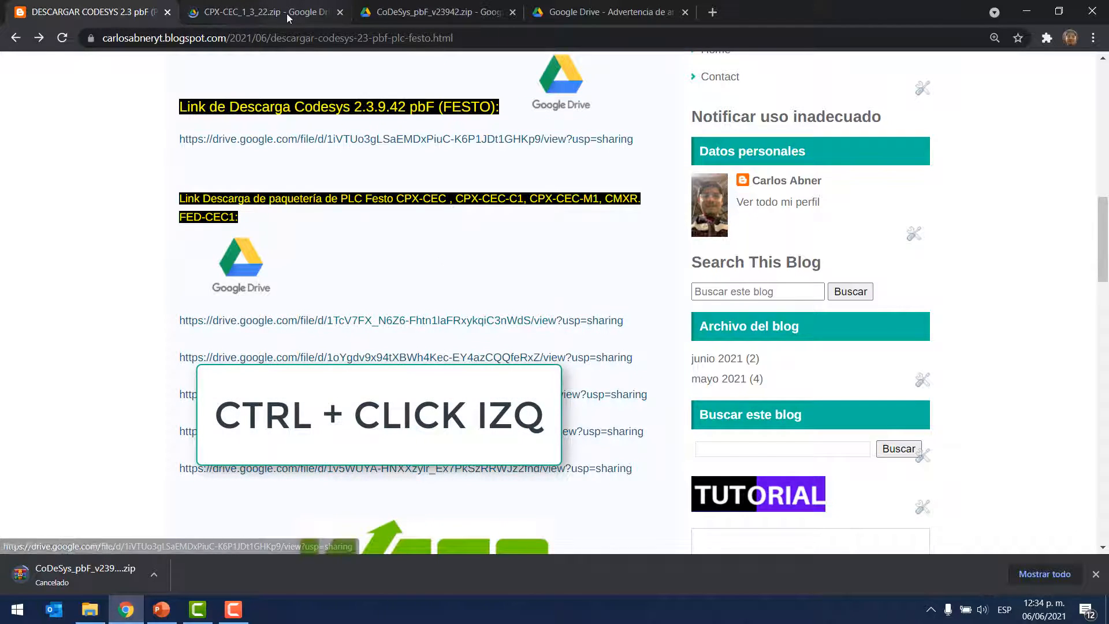
click(287, 16)
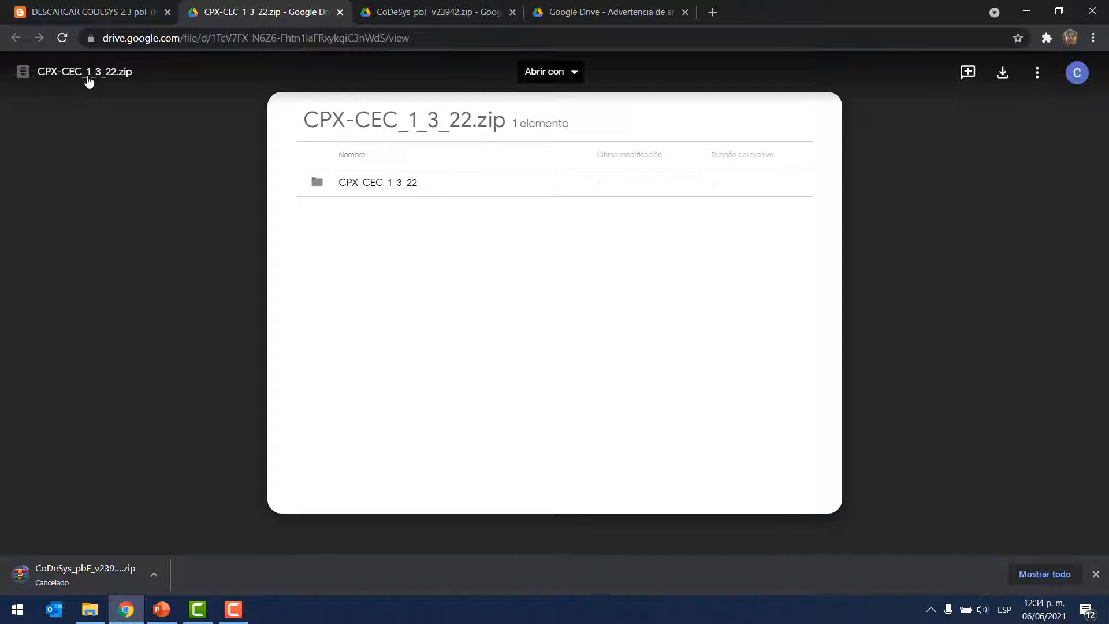
Step: Return to the blog post and open the second Festo PLC package link in Google Drive
click(118, 16)
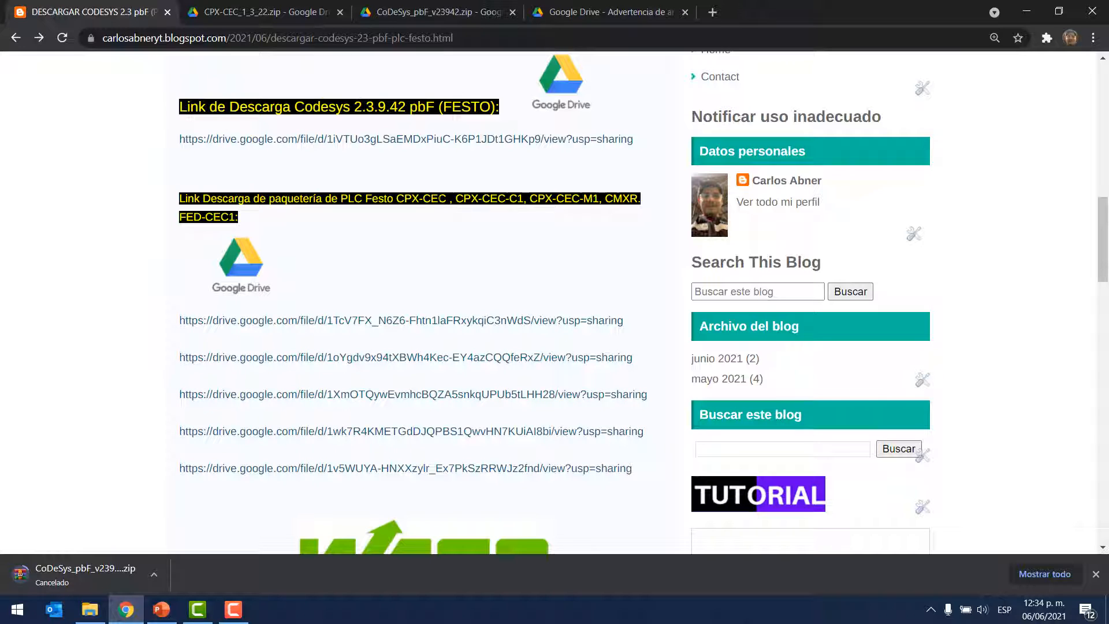
double_click(425, 195)
middle_click(447, 358)
click(416, 12)
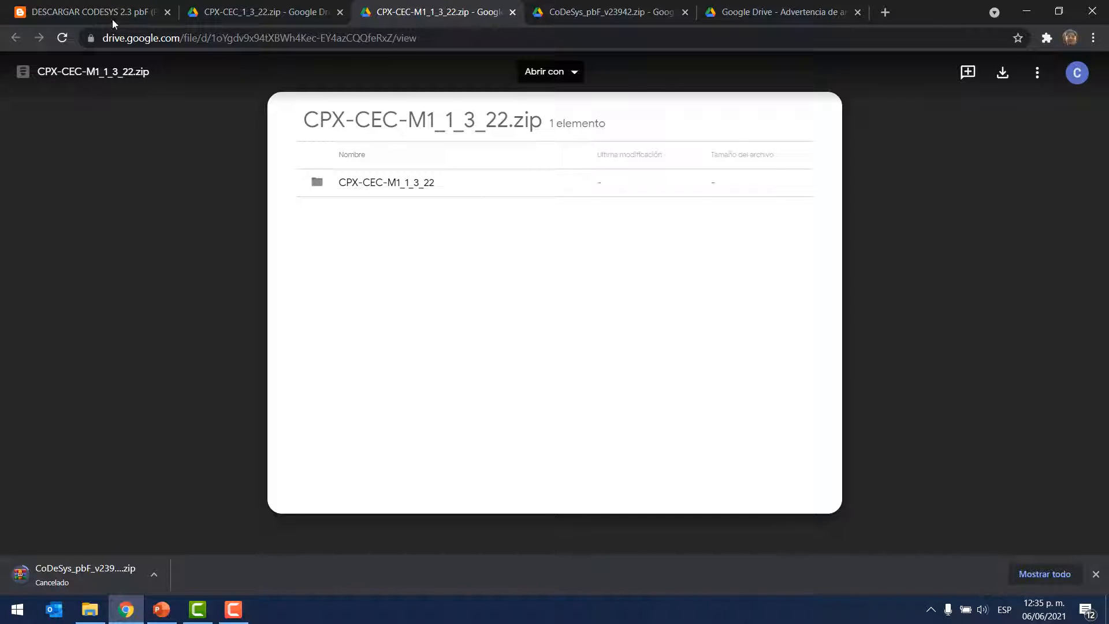
Step: Check the CPX-CEC-M1 entry in the blog post, then view the contents of the CPX-CEC-M1_1_3_22 folder in its package
click(111, 1)
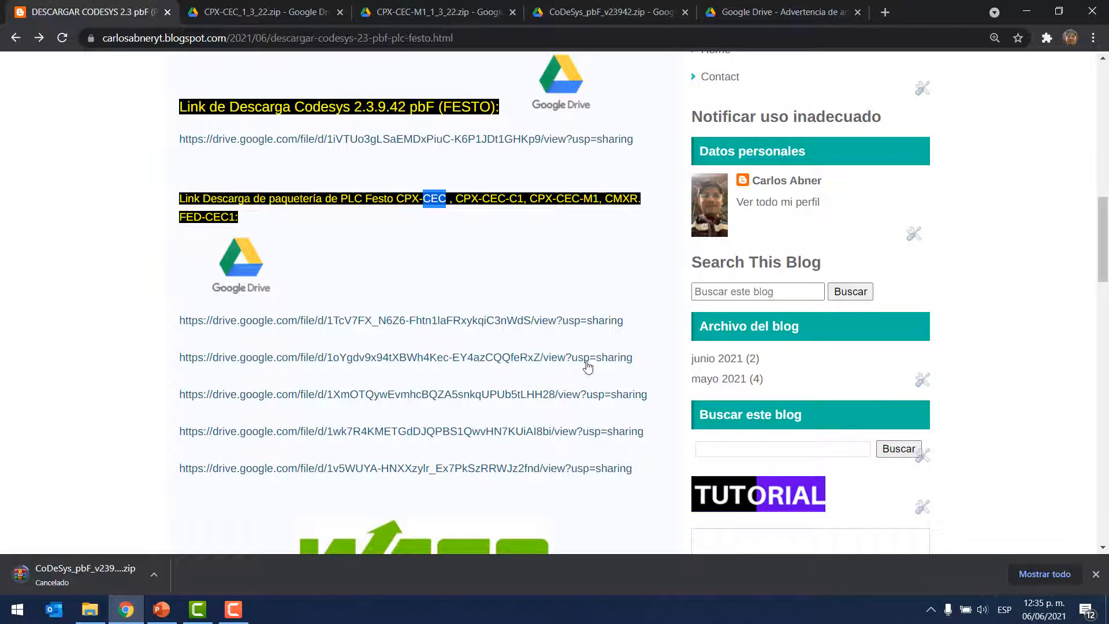
drag(531, 198, 600, 201)
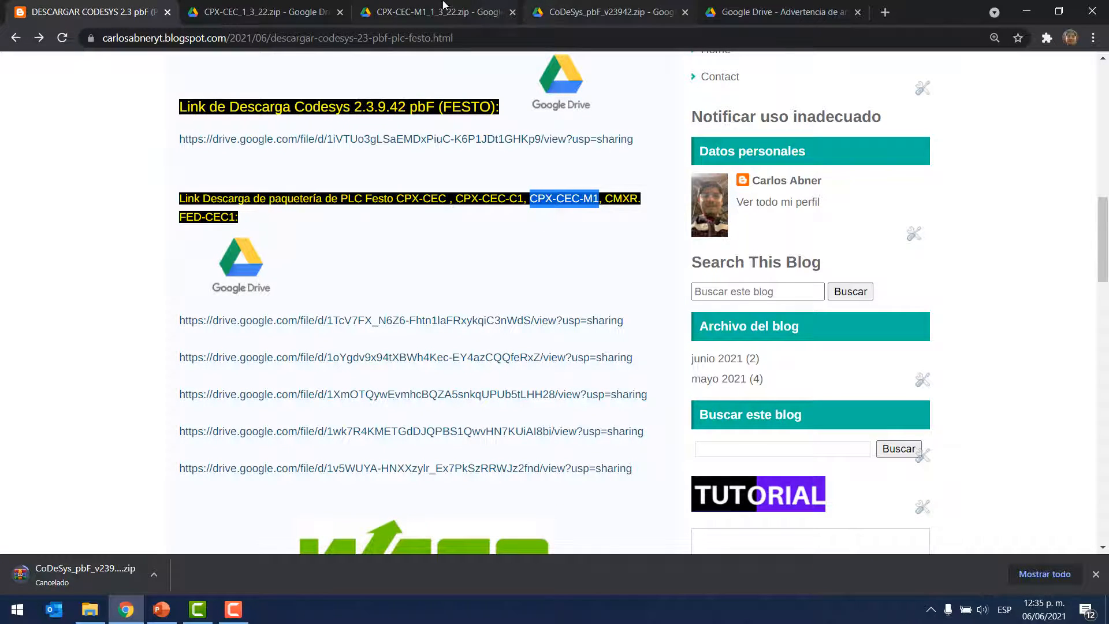
click(578, 11)
click(442, 12)
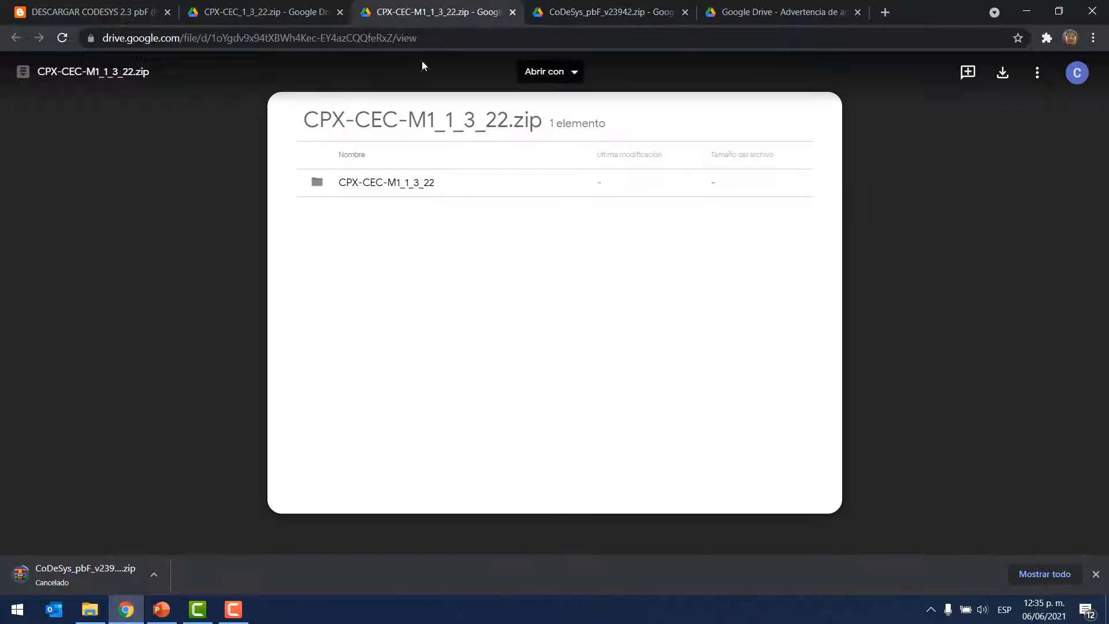
click(362, 185)
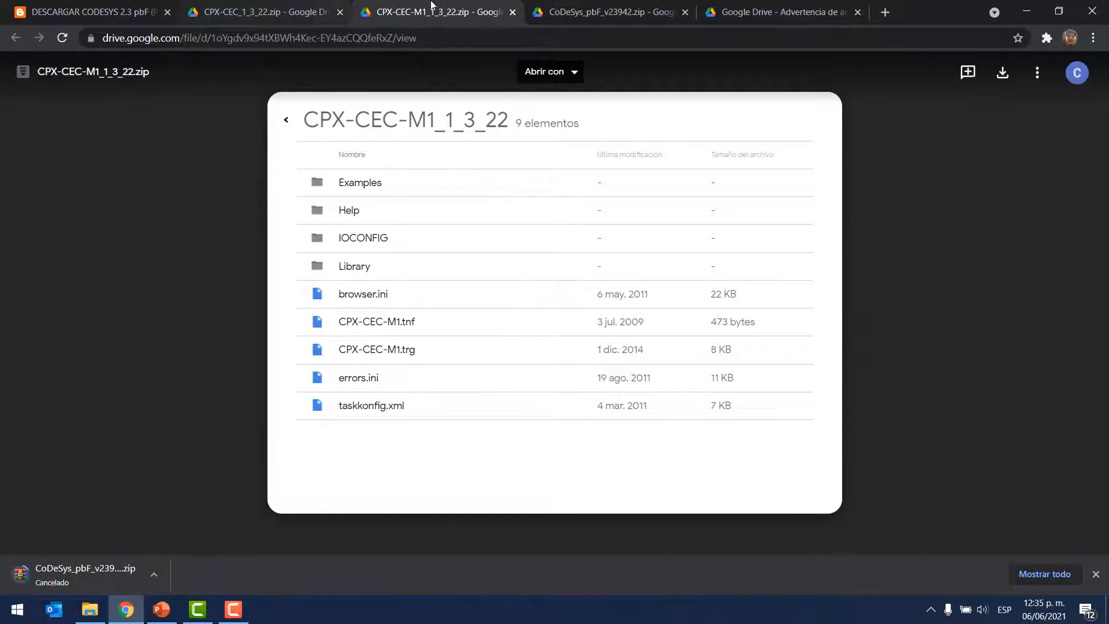
Step: Close the CPX-CEC-M1_1_3_22.zip and CPX-CEC_1_3_22.zip pages and return to the blog post
click(513, 12)
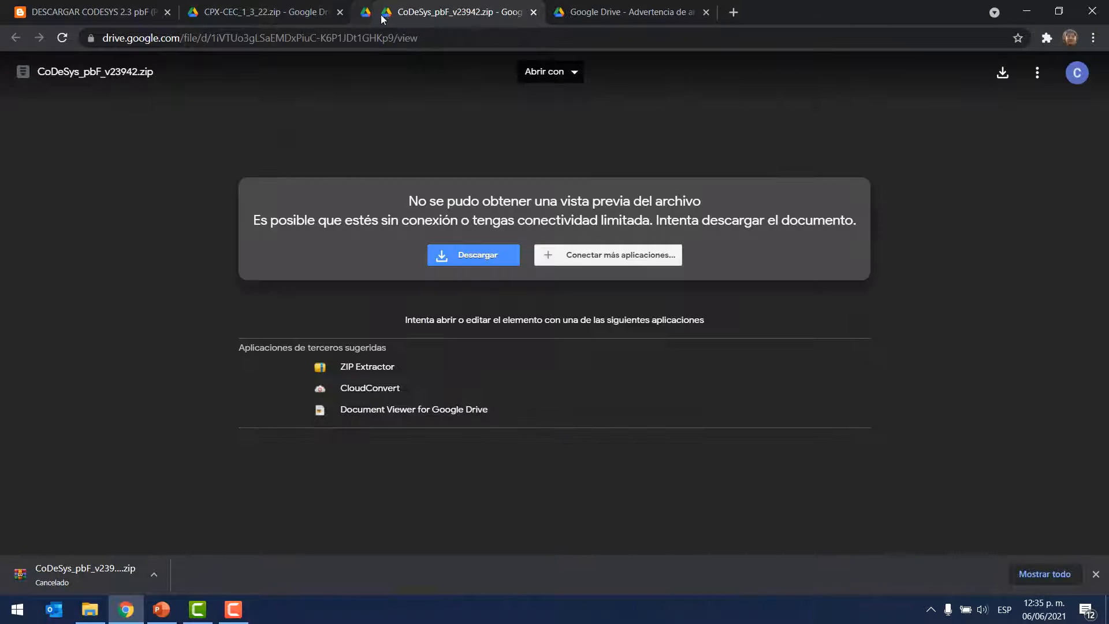
click(340, 12)
click(116, 13)
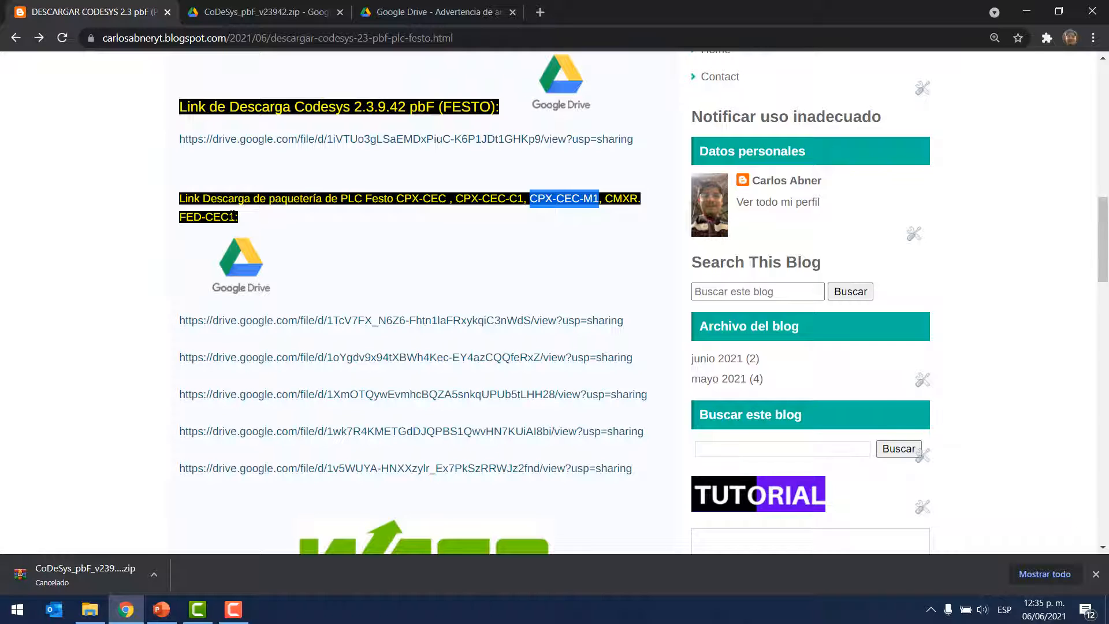
Step: Review the blog post's download headings for the Festo PLC packages, Codesys 2.3.9.61 (WAGO) and Codesys 2.3.9.42 pbF
drag(185, 198, 262, 220)
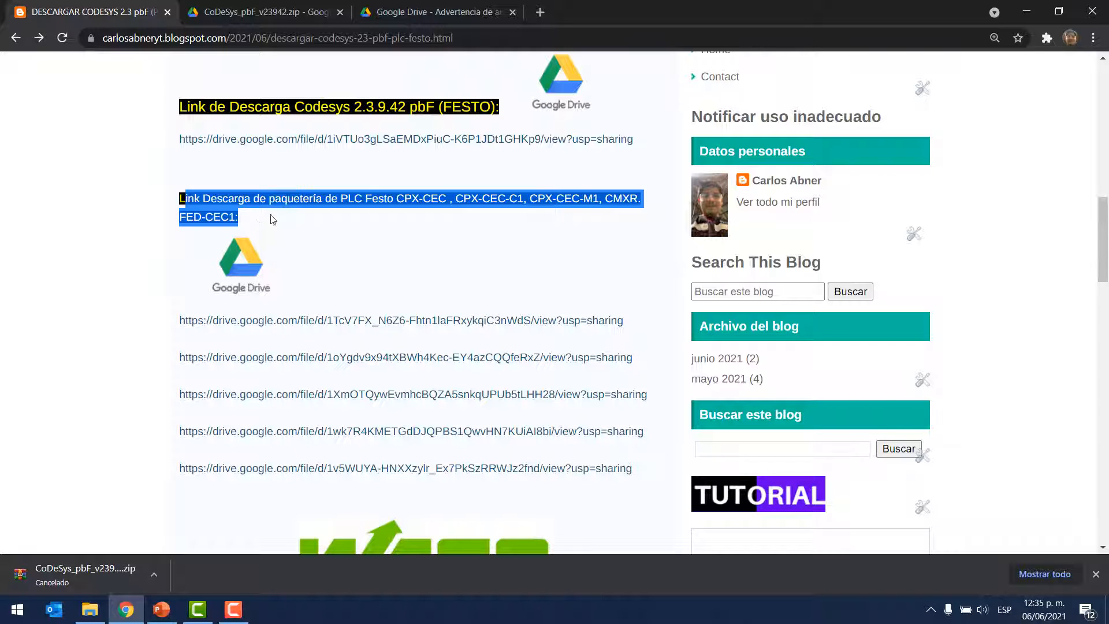
click(361, 225)
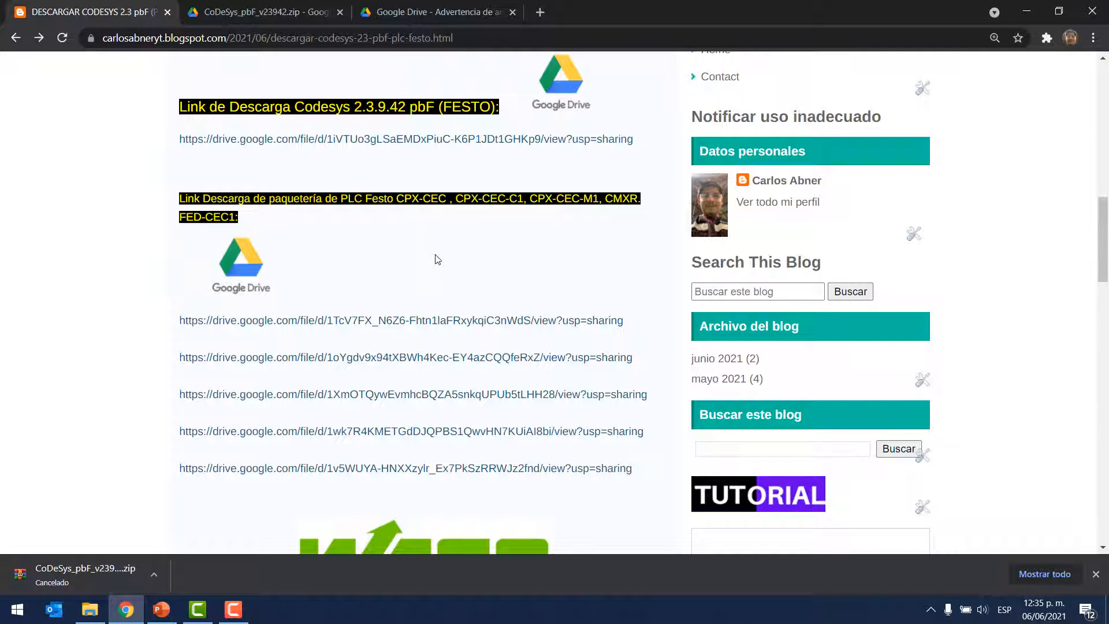
scroll(139, 322, down, 5)
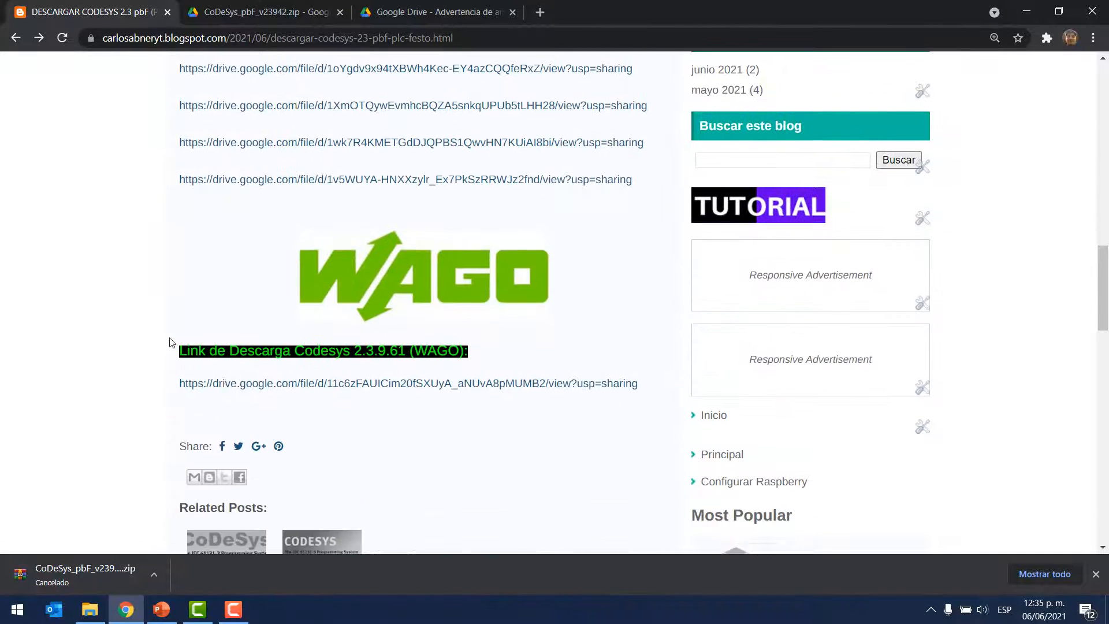
drag(177, 352, 465, 340)
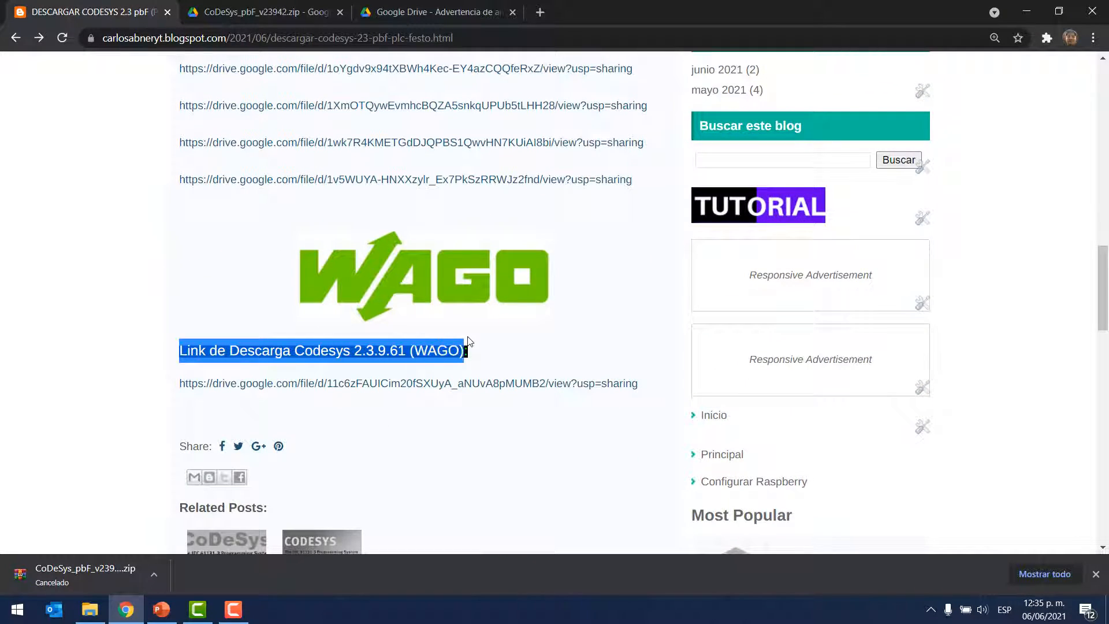
click(475, 353)
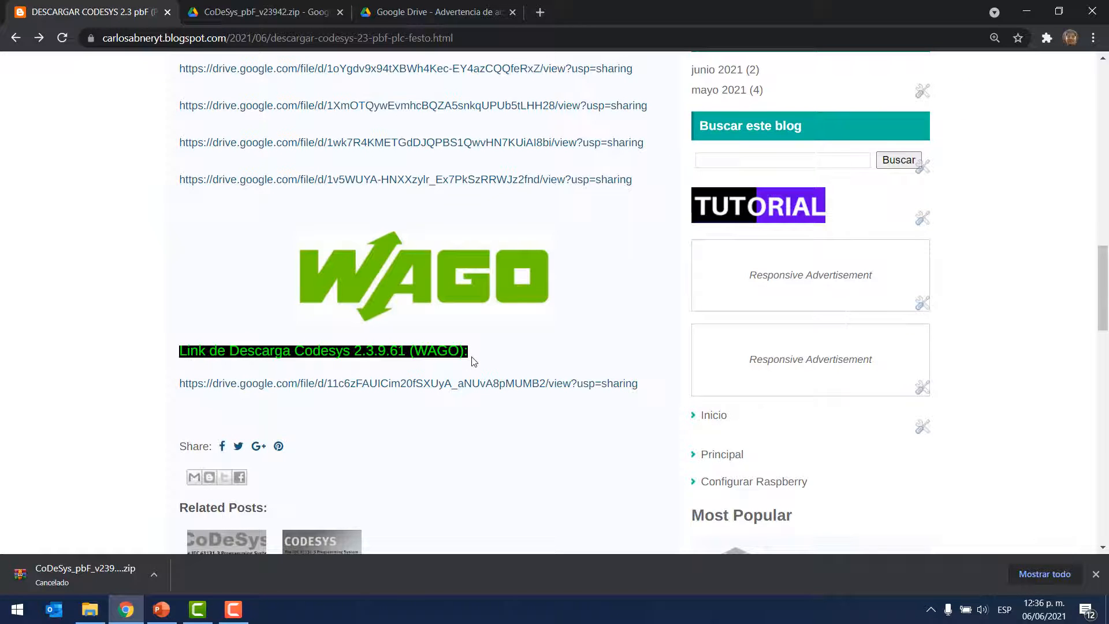
scroll(483, 347, up, 8)
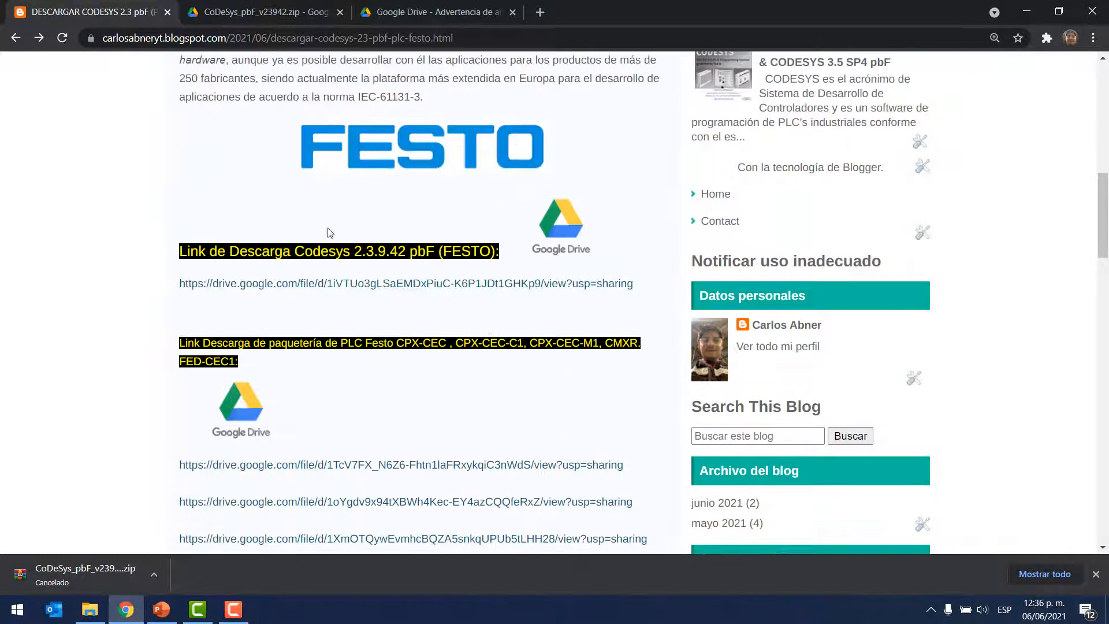
drag(295, 252, 434, 260)
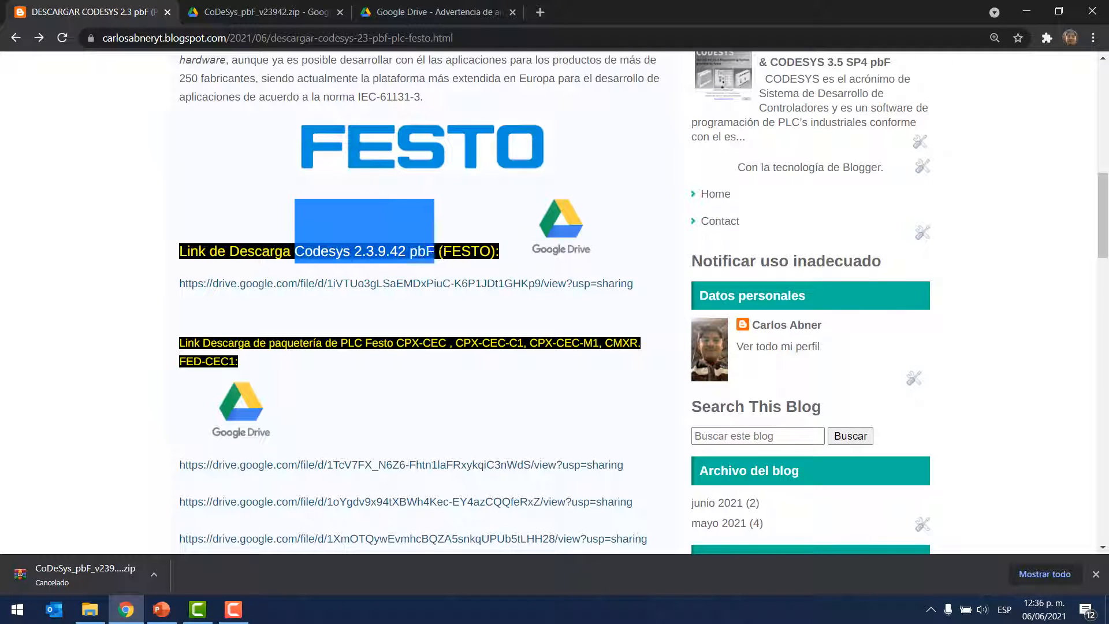
scroll(452, 270, down, 3)
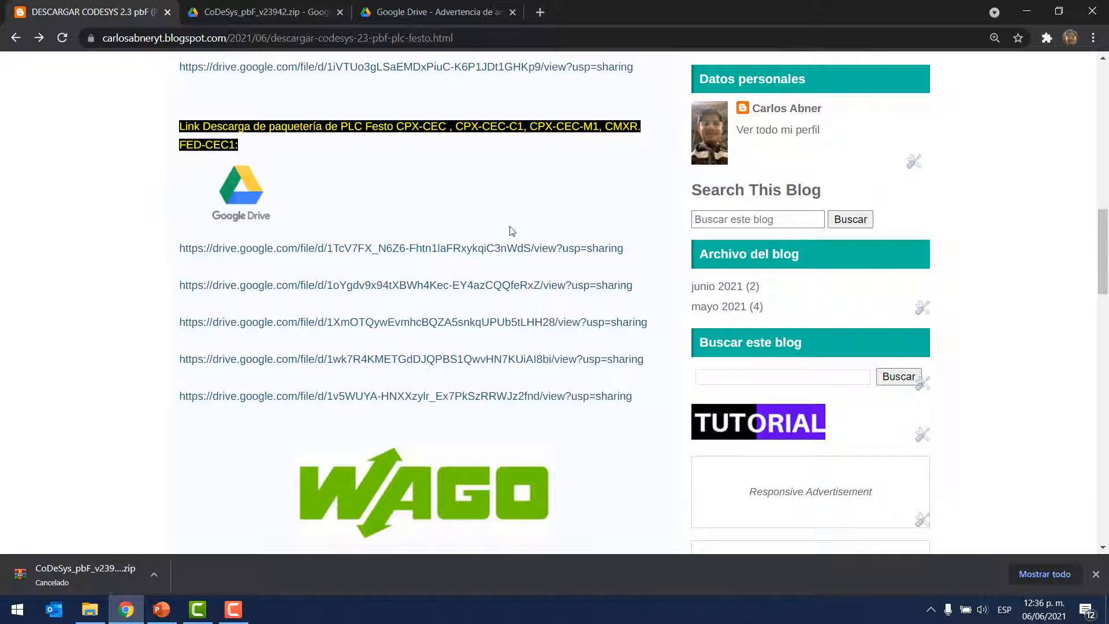
Step: Switch to File Explorer and inspect the downloaded files in the Codesys2.3 folder and its Targets subfolder
key(alt+Tab)
click(220, 126)
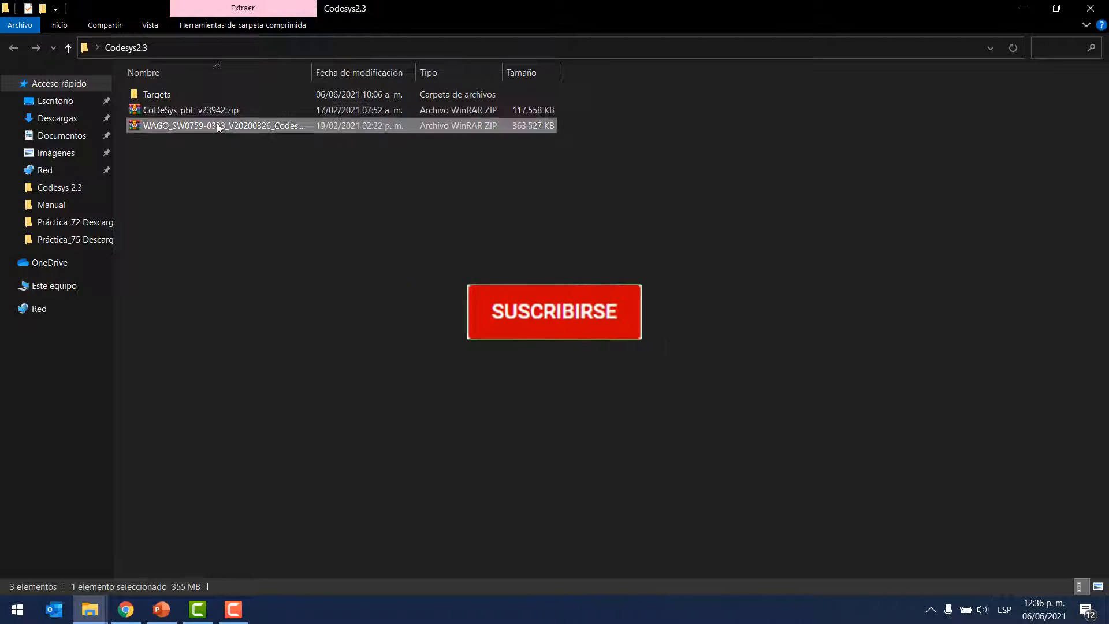
click(267, 196)
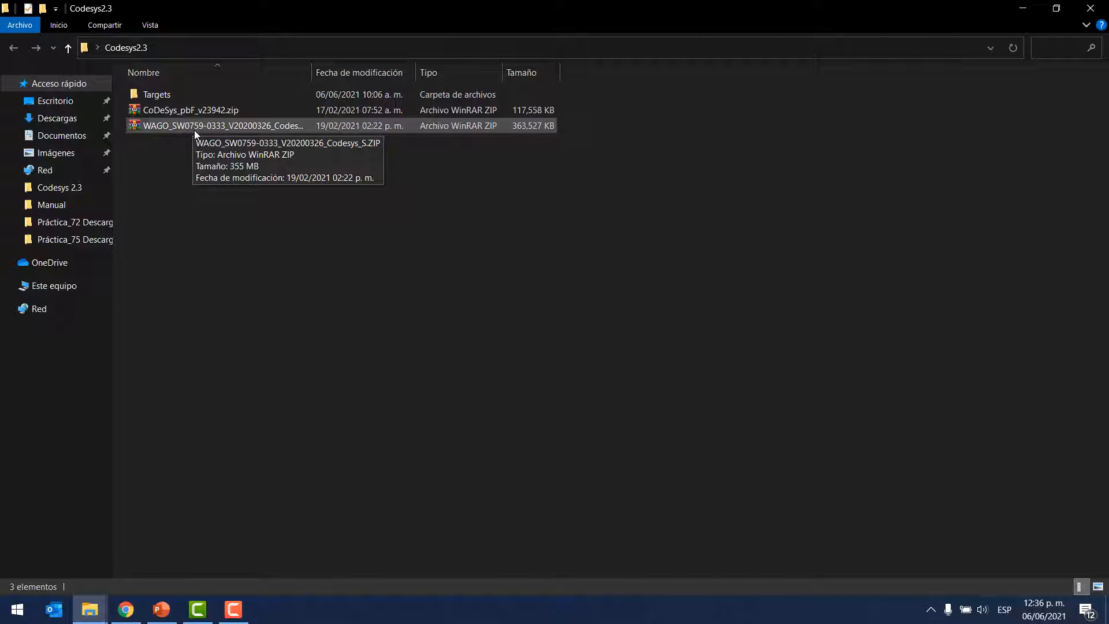
double_click(164, 94)
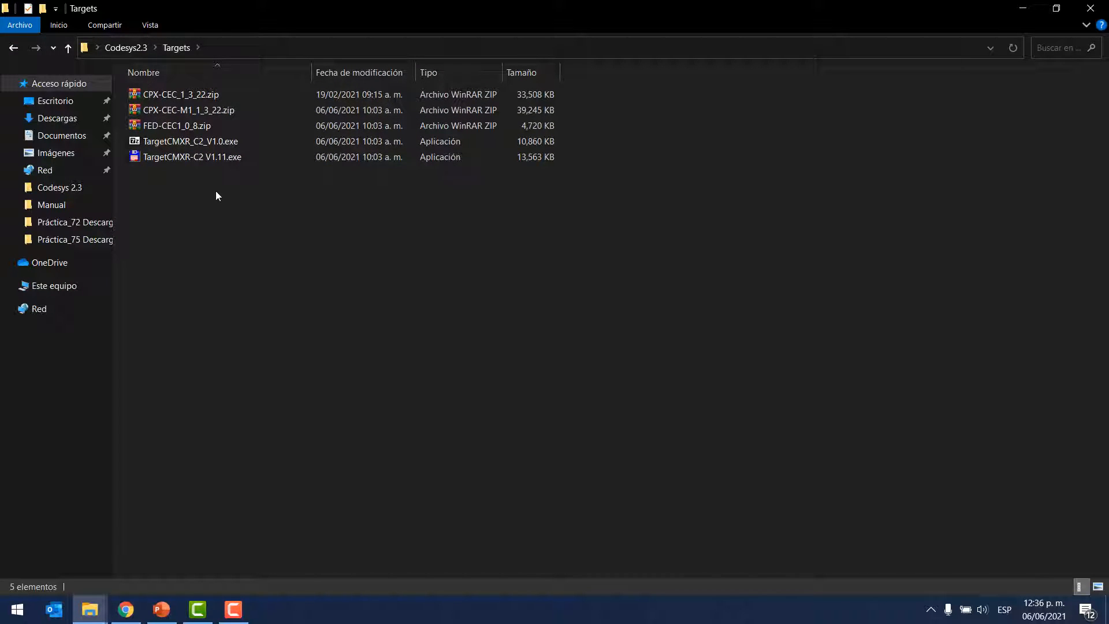
key(BackSpace)
Step: Open CoDeSys_pbF_v23942.zip in WinRAR and dismiss the licence purchase reminder
click(188, 109)
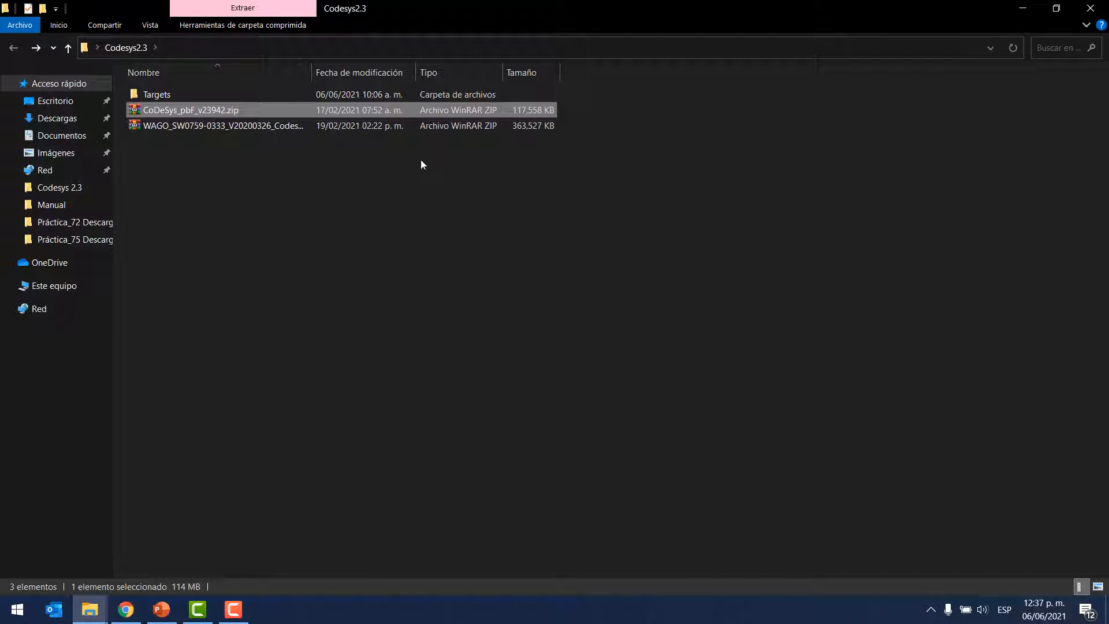
double_click(210, 111)
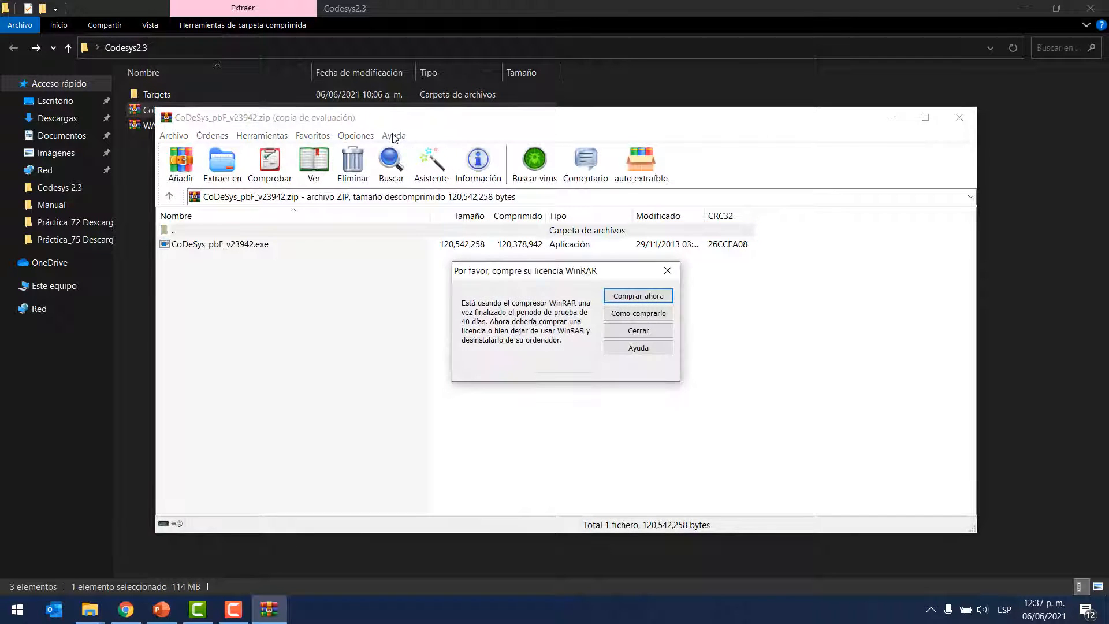
click(666, 277)
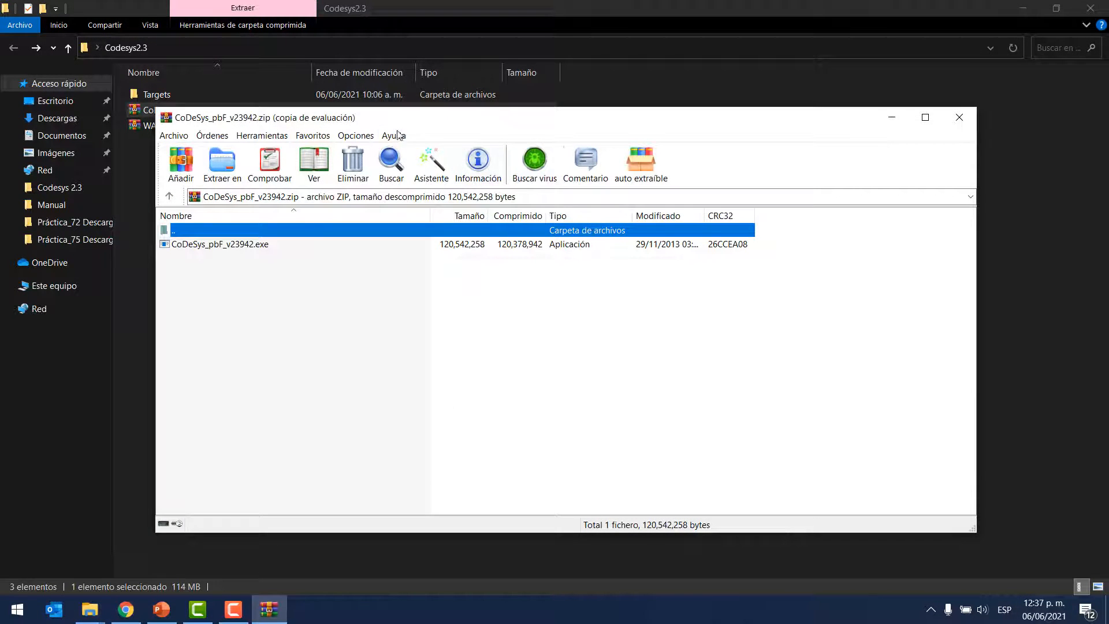
Step: View the About WinRAR information and close it
click(394, 135)
click(427, 214)
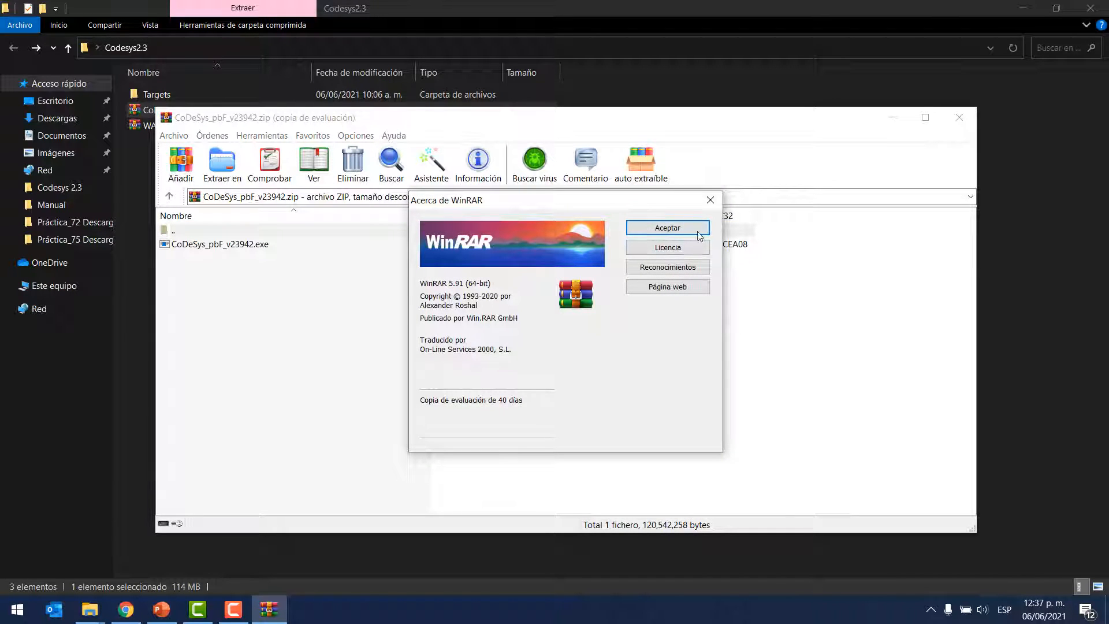
click(711, 201)
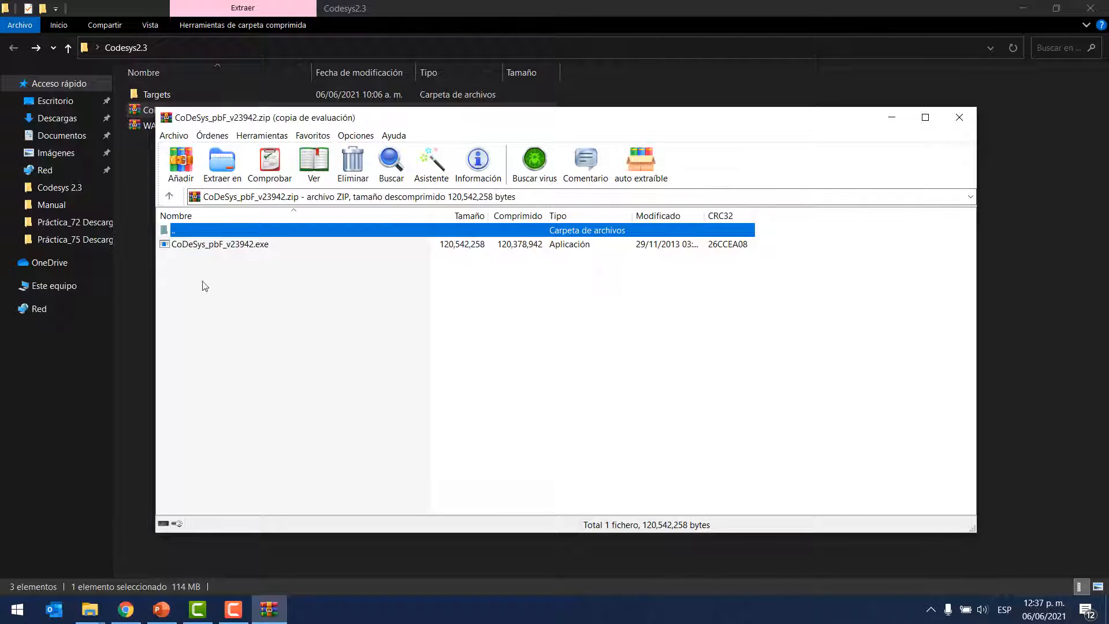
Step: Run CoDeSys_pbF_v23942.exe from the archive, choose Inglés as the setup language and acknowledge the installer's notice
click(225, 248)
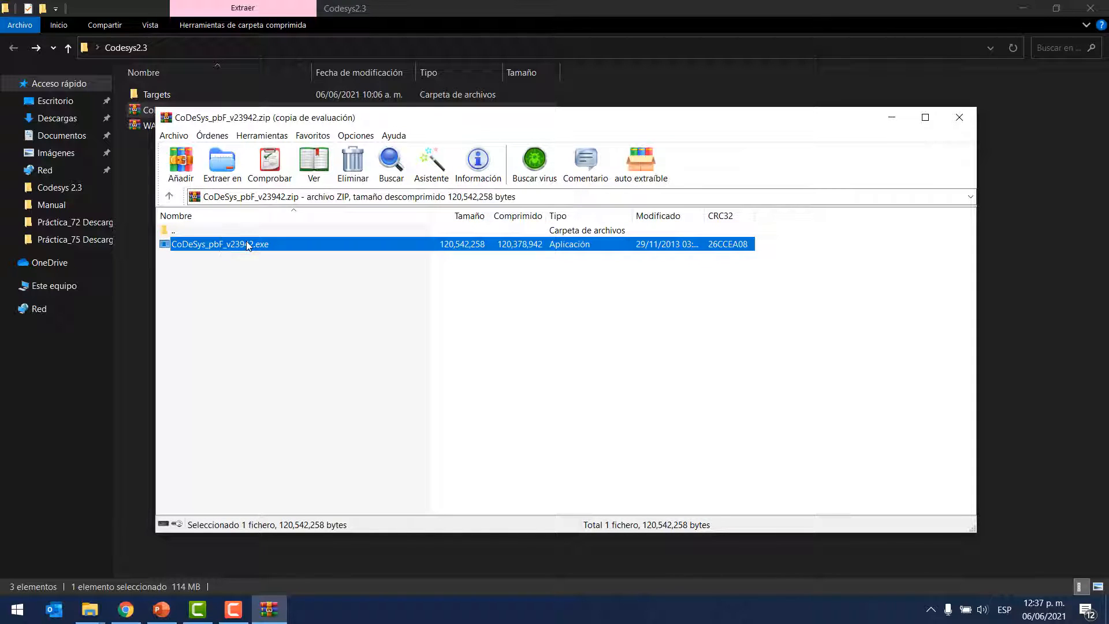
double_click(250, 248)
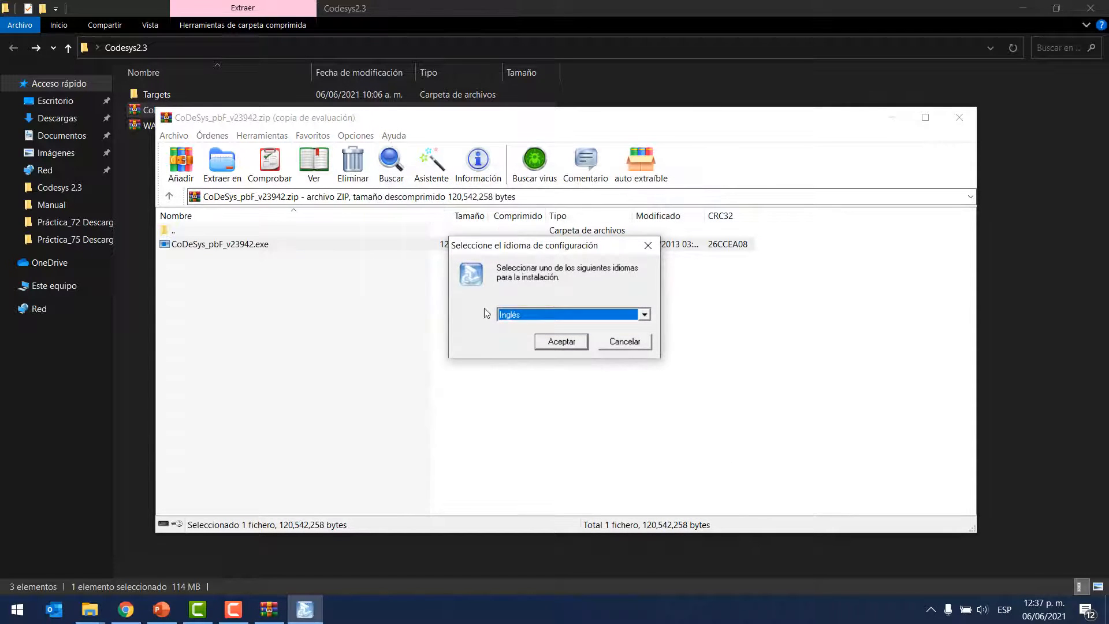
click(547, 316)
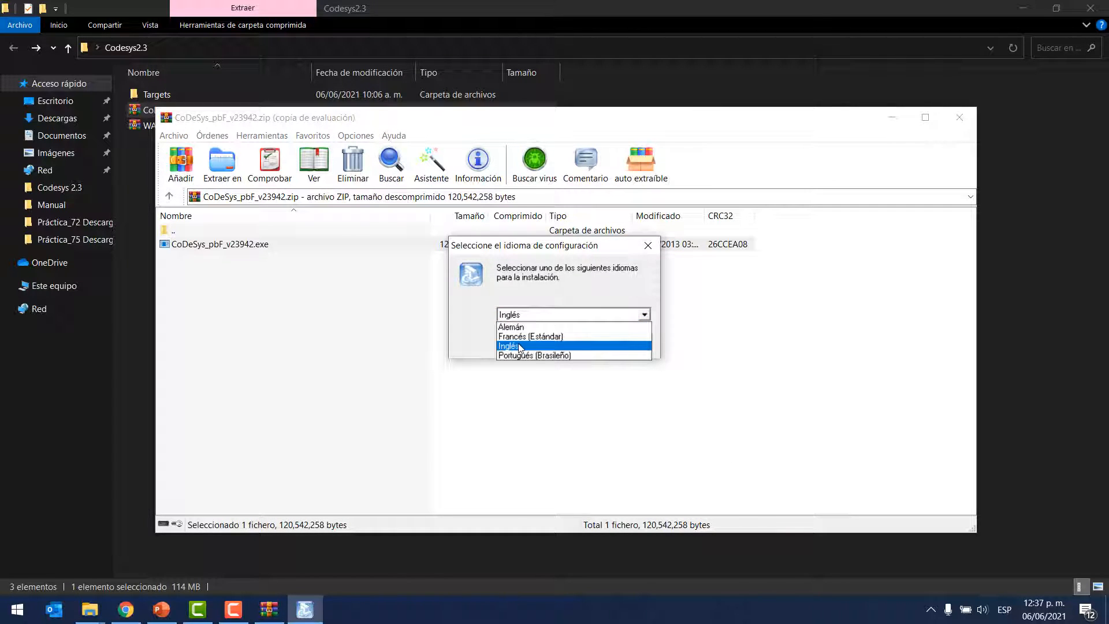
click(519, 348)
click(554, 338)
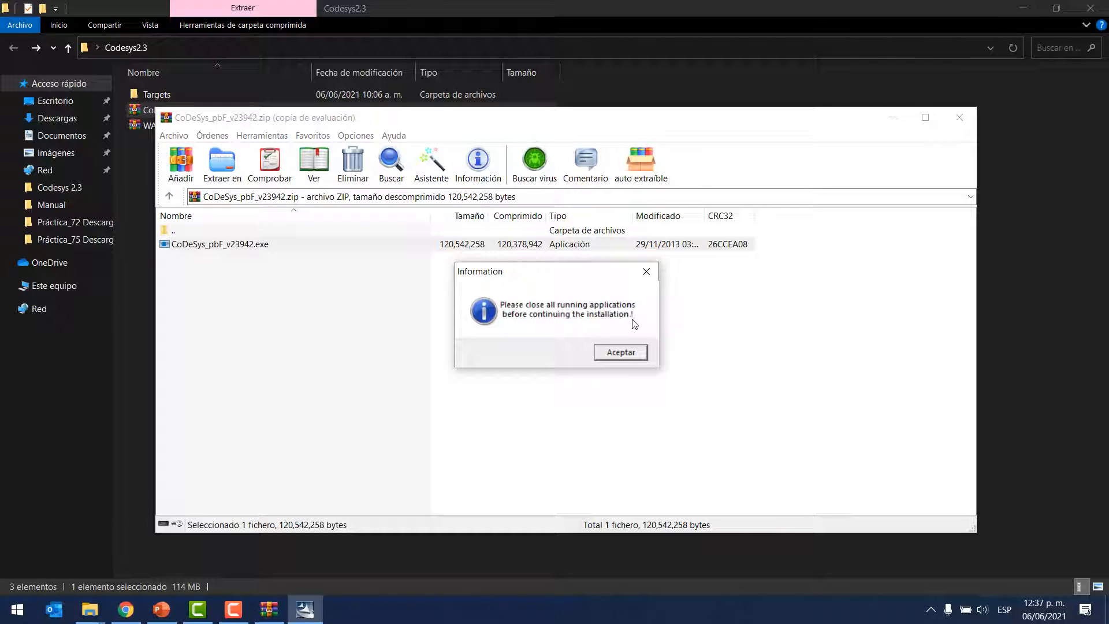
click(615, 355)
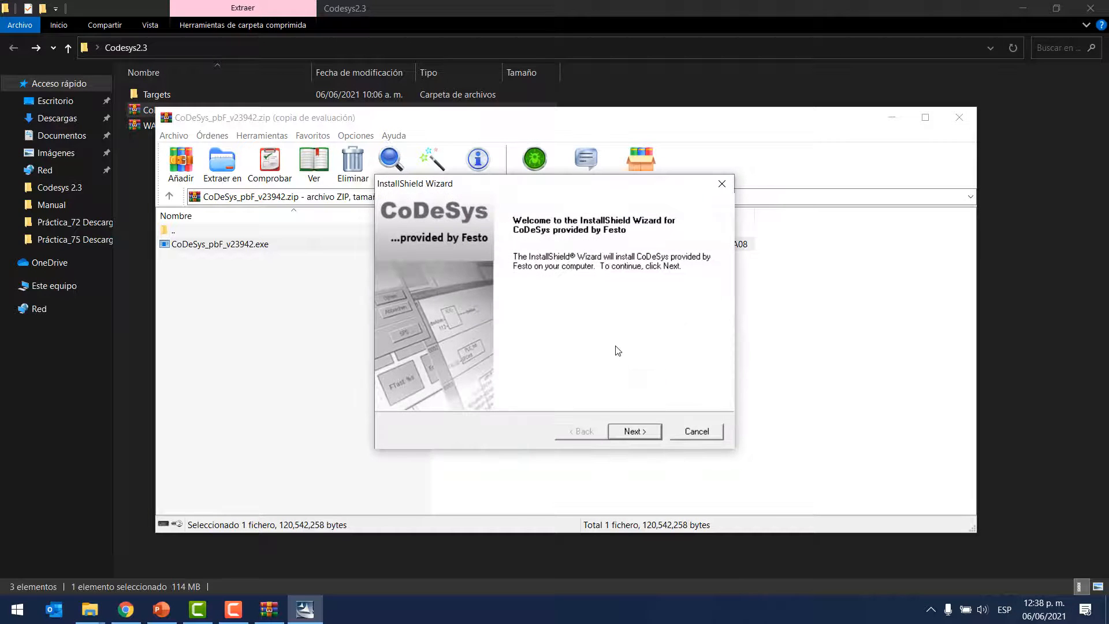
Step: Accept the CoDeSys licence agreement and keep C:\Program Files (x86)\Festo as the destination folder
click(627, 433)
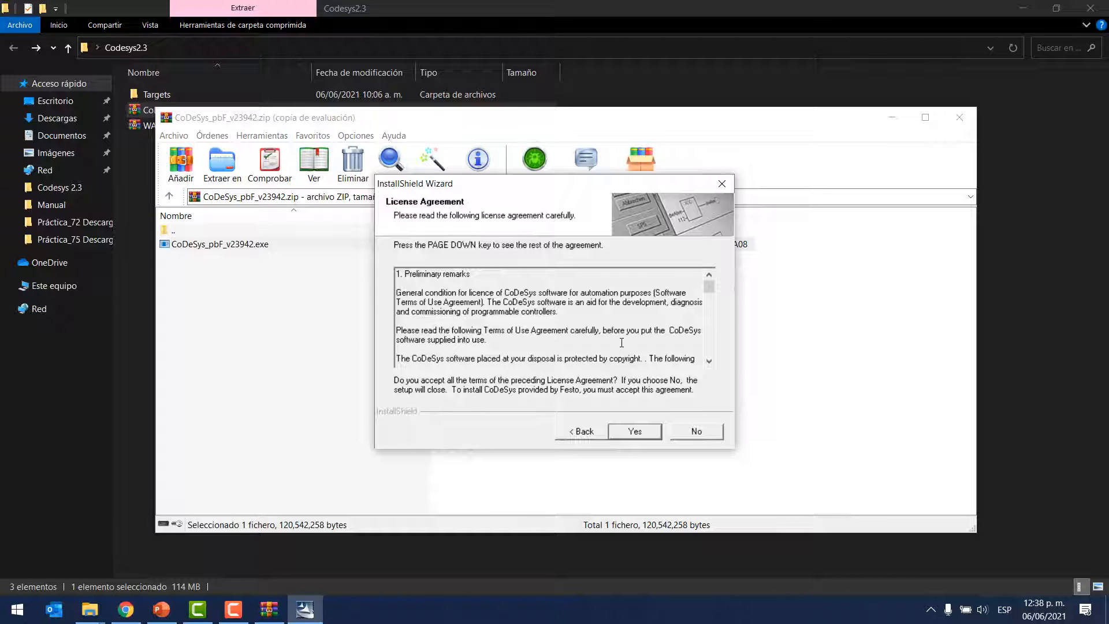
click(633, 433)
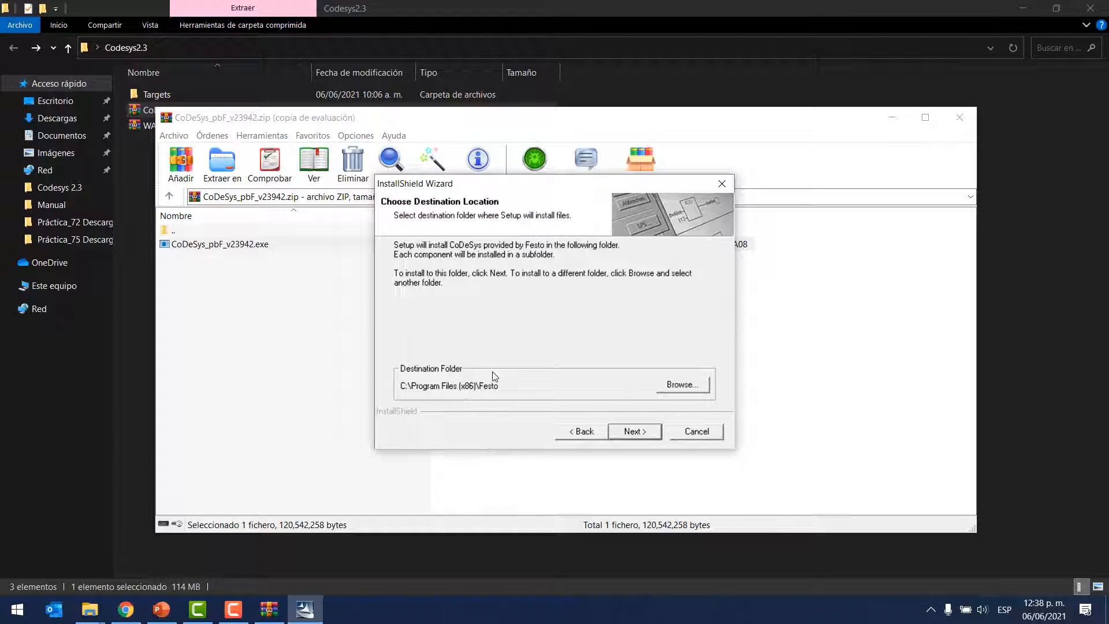
click(637, 434)
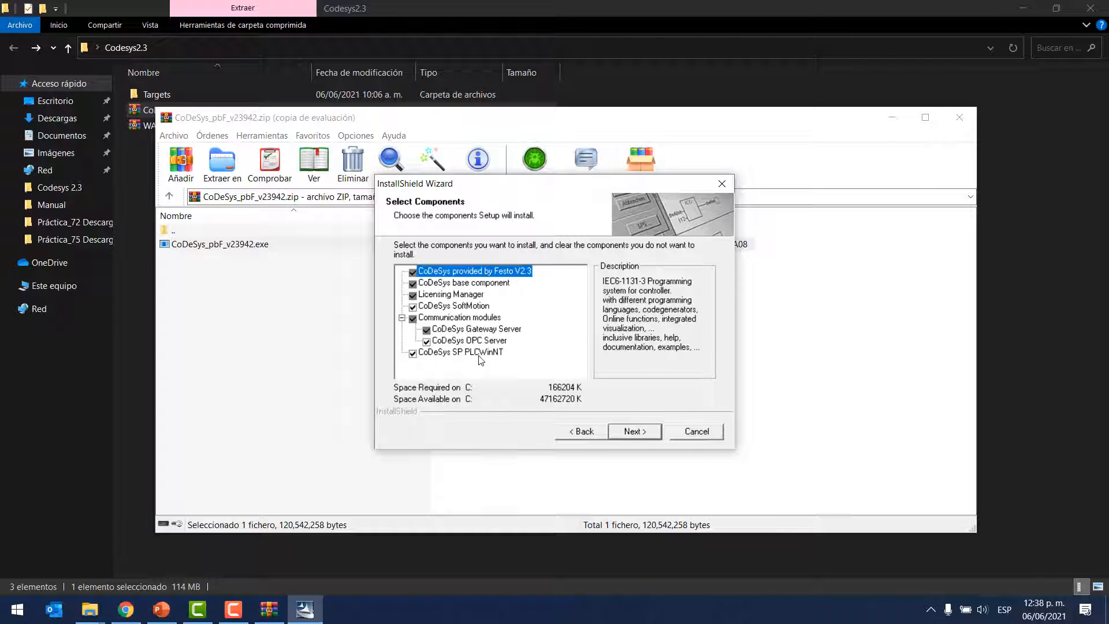
Step: Keep all setup components and the Festo Software program folder, and start installing CoDeSys
click(454, 352)
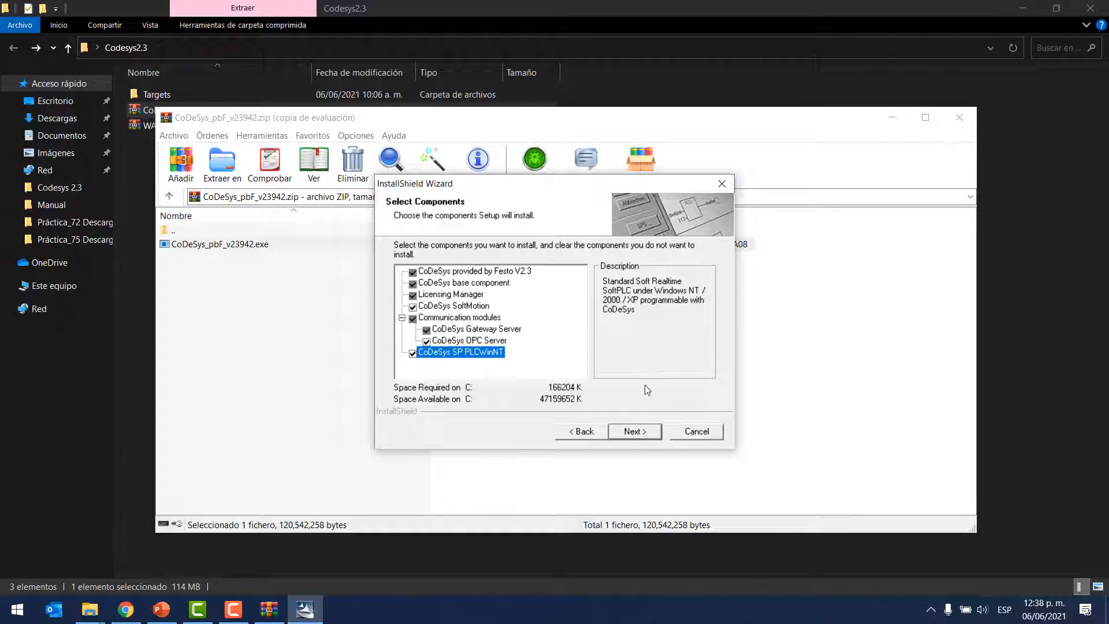
click(636, 431)
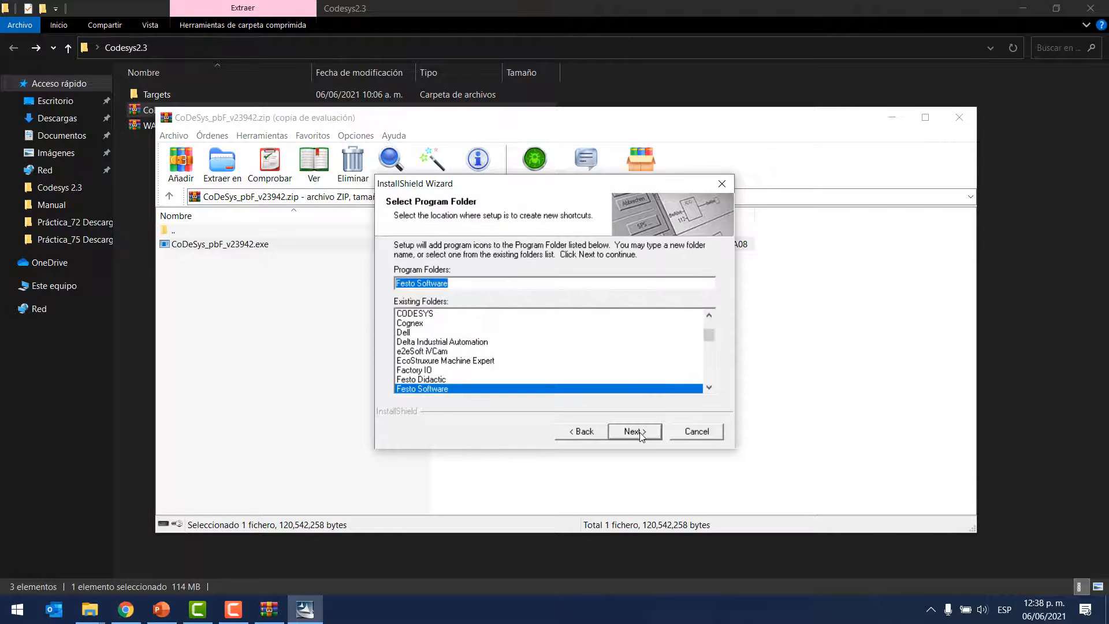
click(465, 289)
drag(462, 284, 383, 280)
click(476, 287)
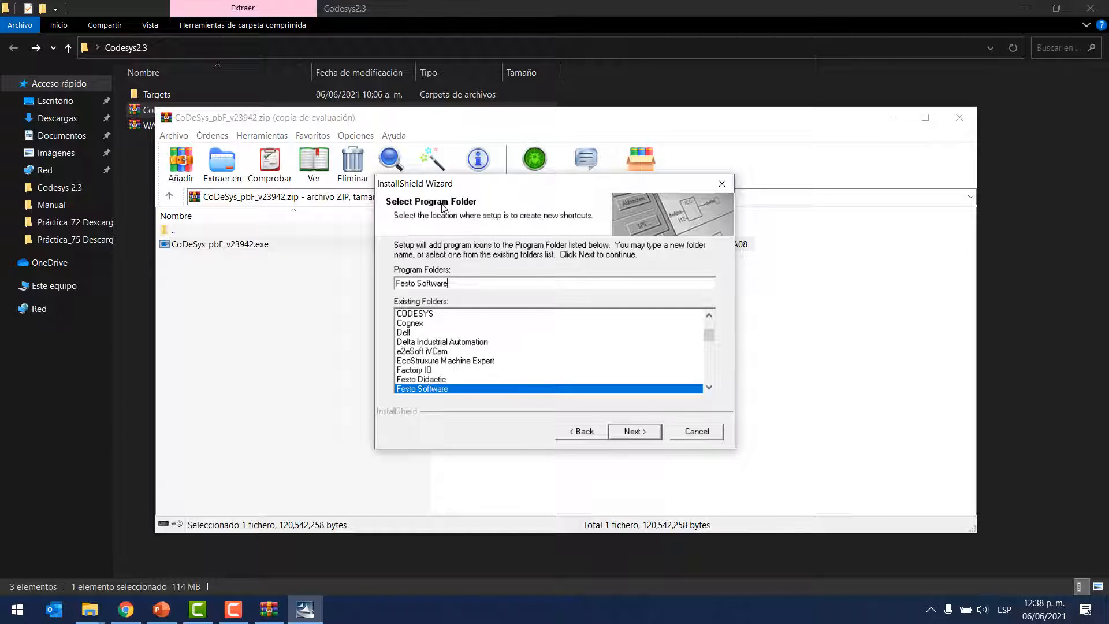
click(633, 432)
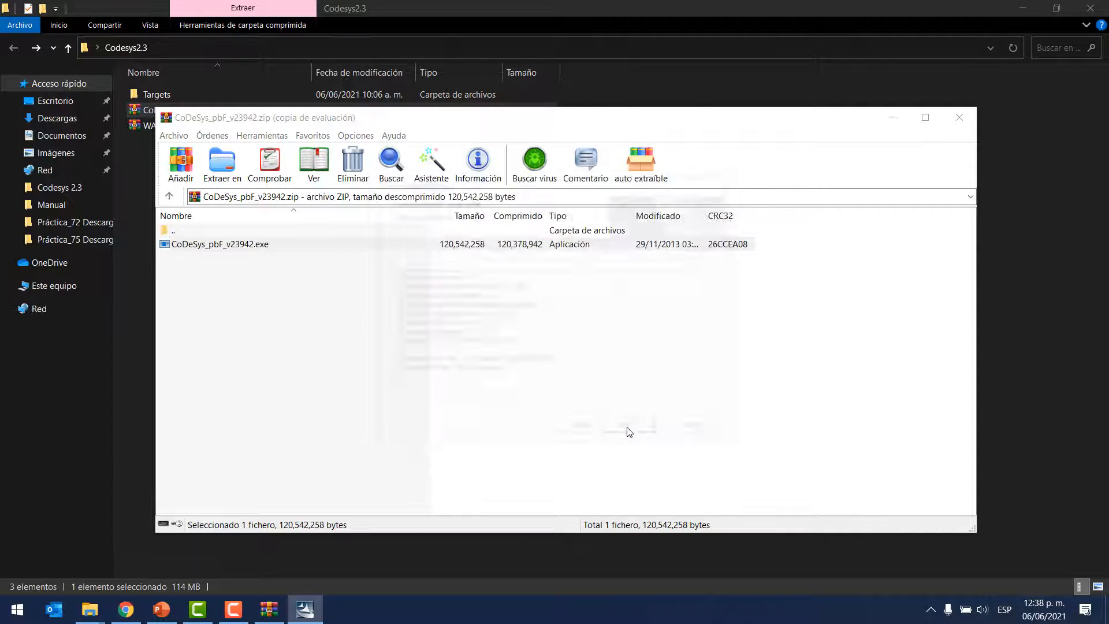
click(639, 430)
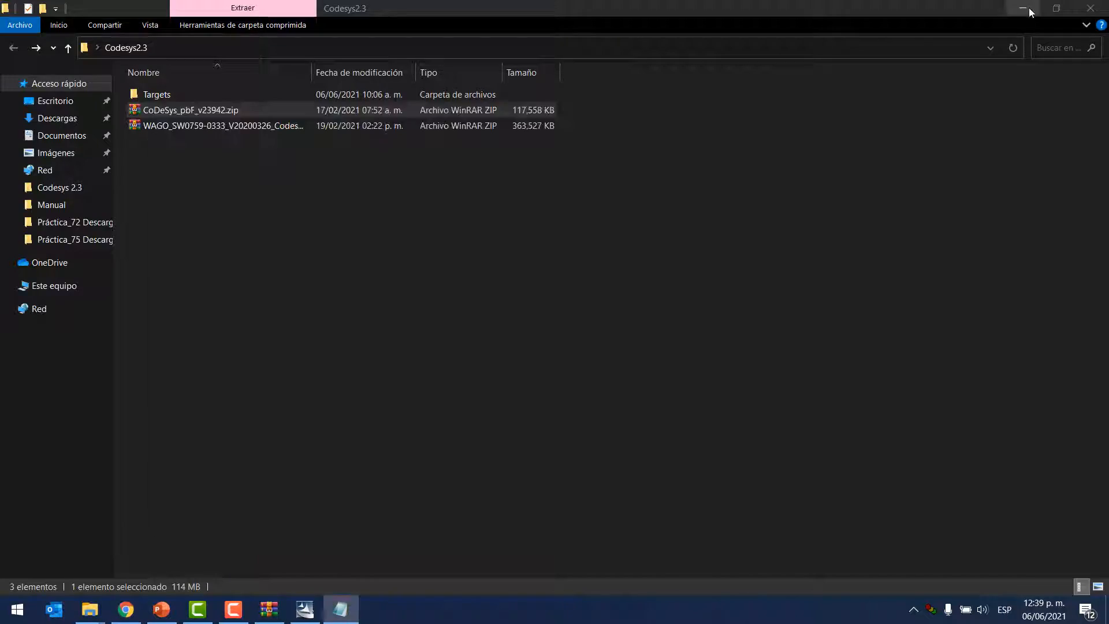
Step: Minimize File Explorer, finish the CoDeSys installation after closing readme.txt, and close the archive window
click(1023, 8)
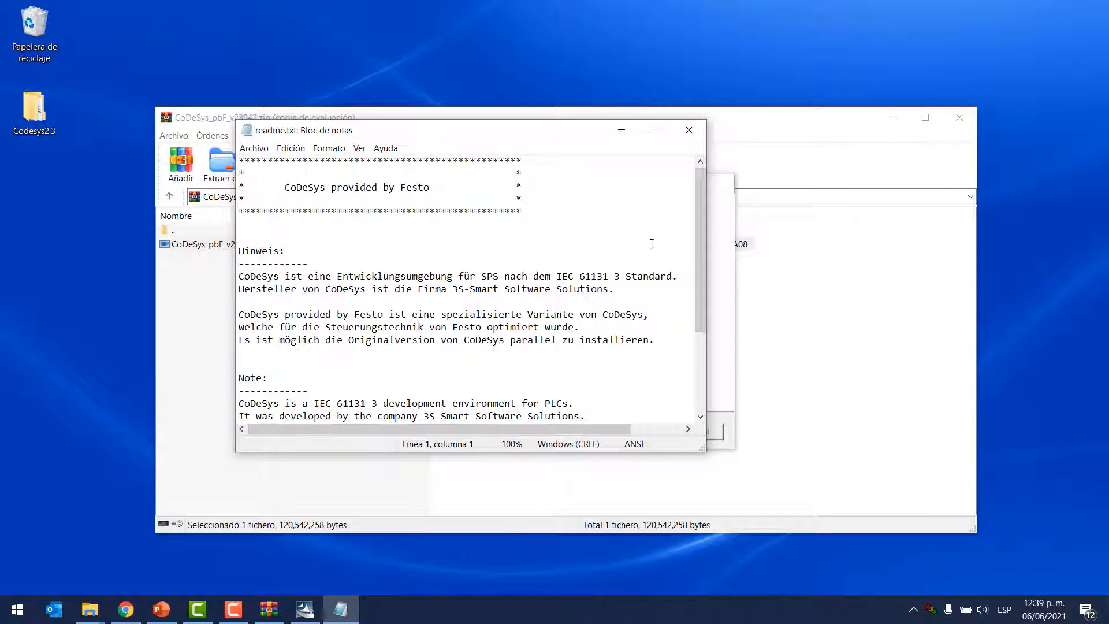
click(690, 130)
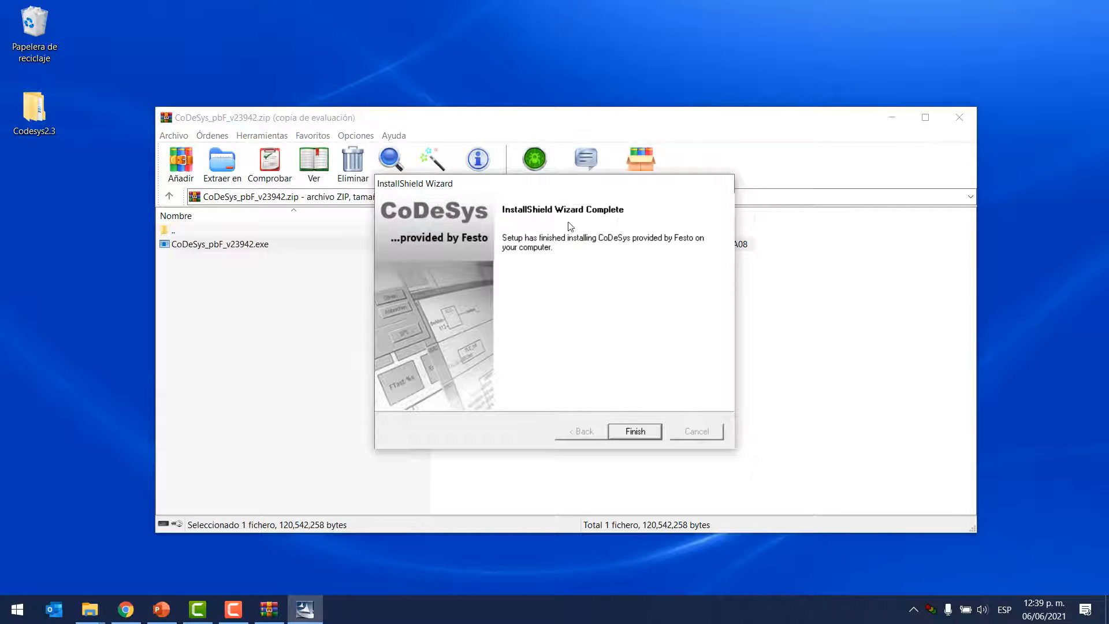
click(640, 433)
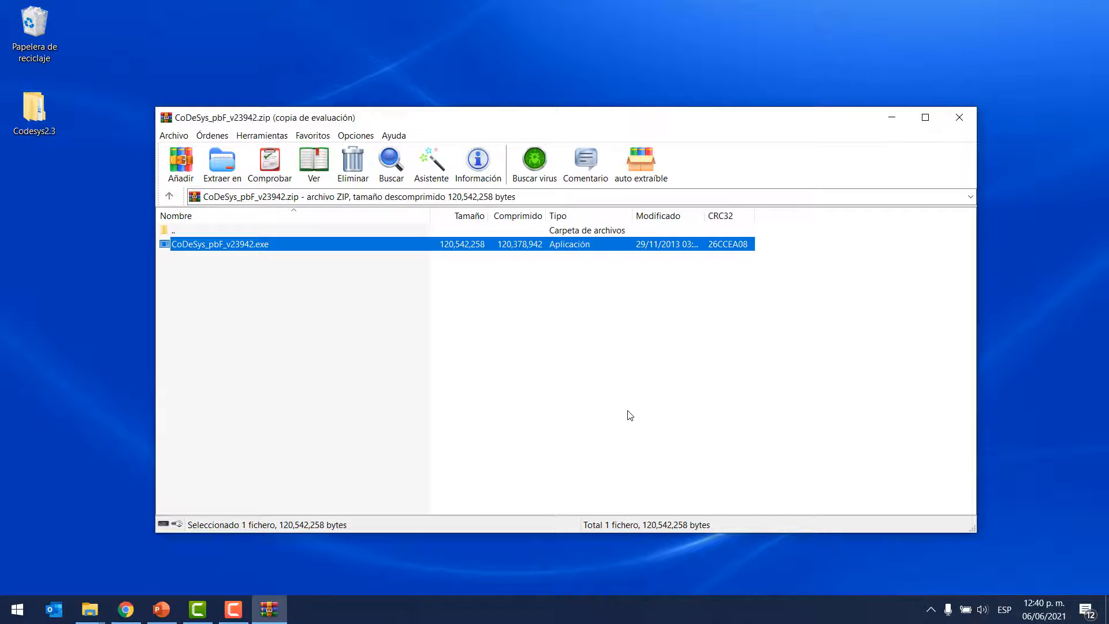
click(958, 118)
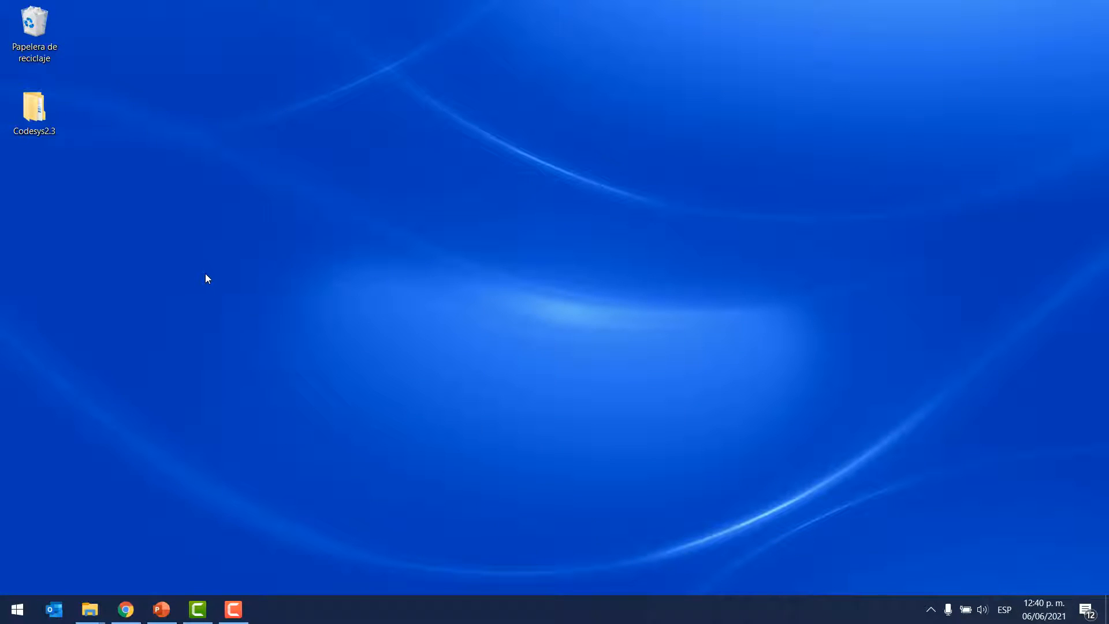
Step: Search Windows for "codesys" and launch the newly installed CoDeSys V2.3 provided by Festo
click(5, 617)
text(codesys)
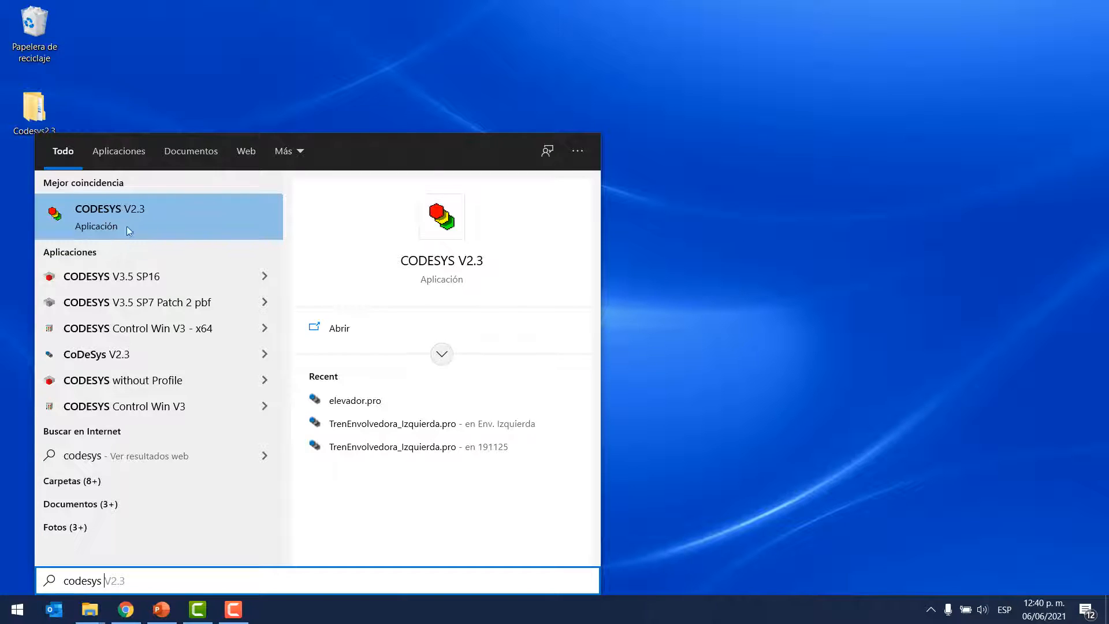
click(101, 359)
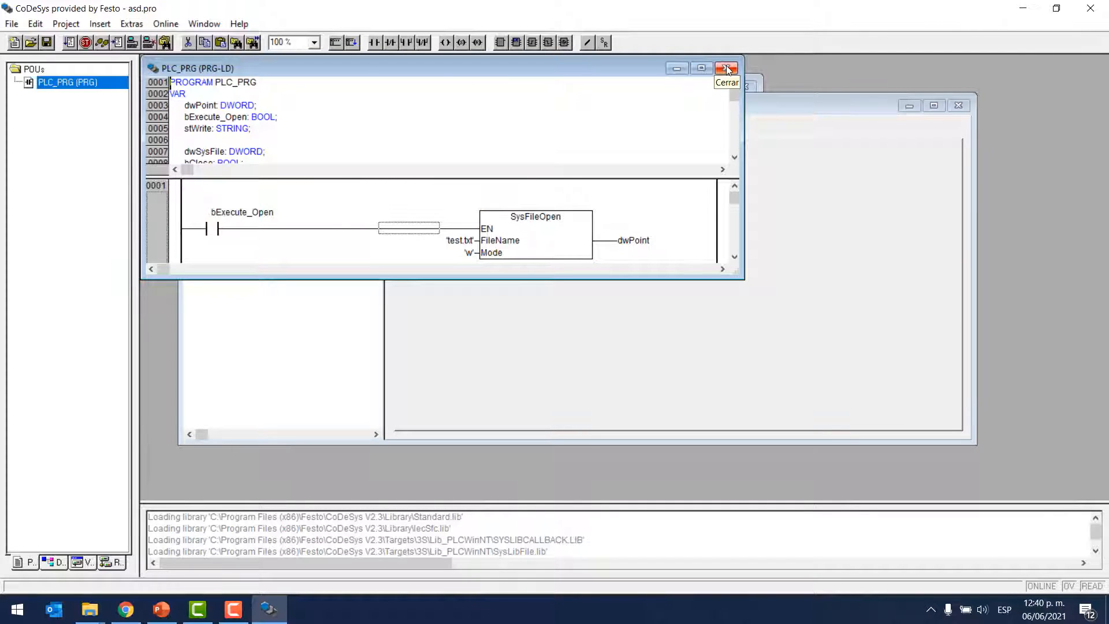
Step: Close all open windows inside the asd.pro project, including the PLC_PRG editor and the Library Manager
click(726, 68)
click(959, 105)
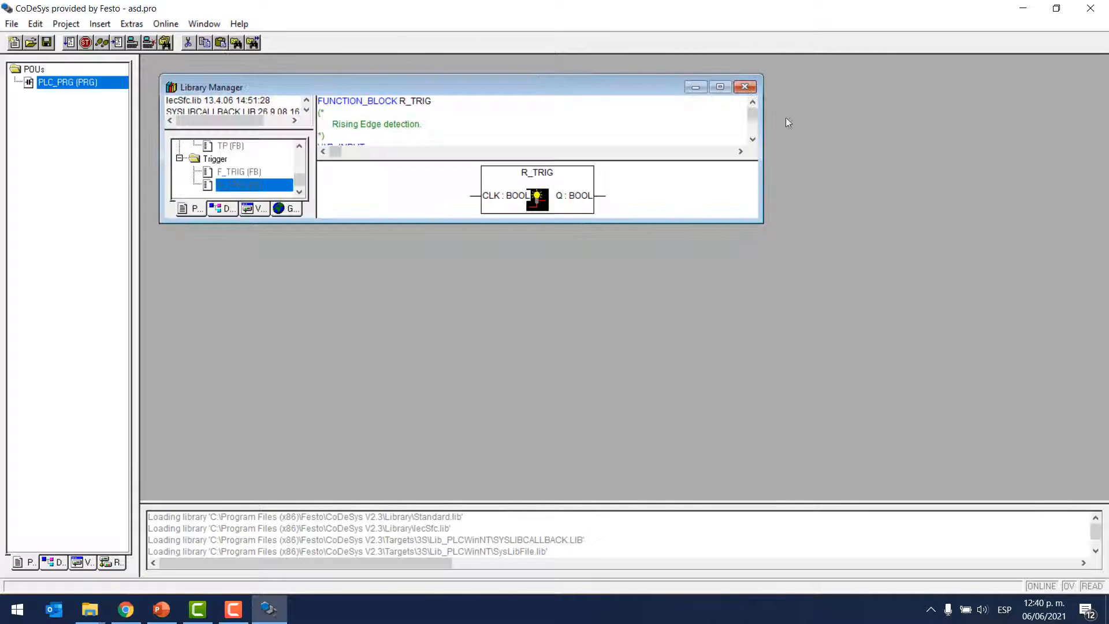
click(745, 87)
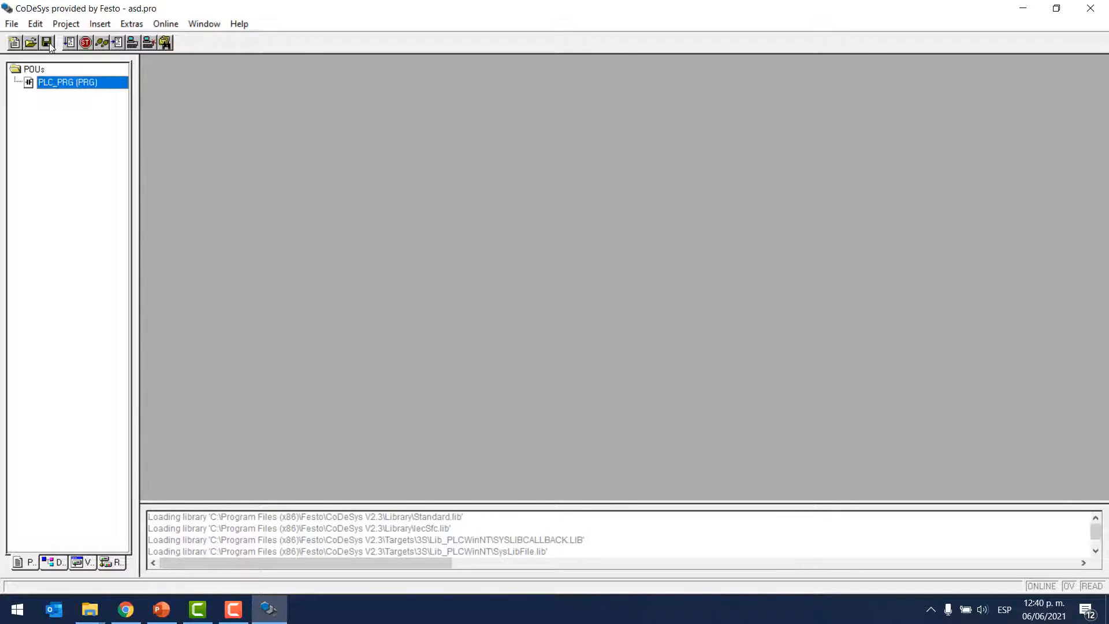
Step: Create a new project and examine the available target configurations in Target Settings for Festo controllers
click(15, 43)
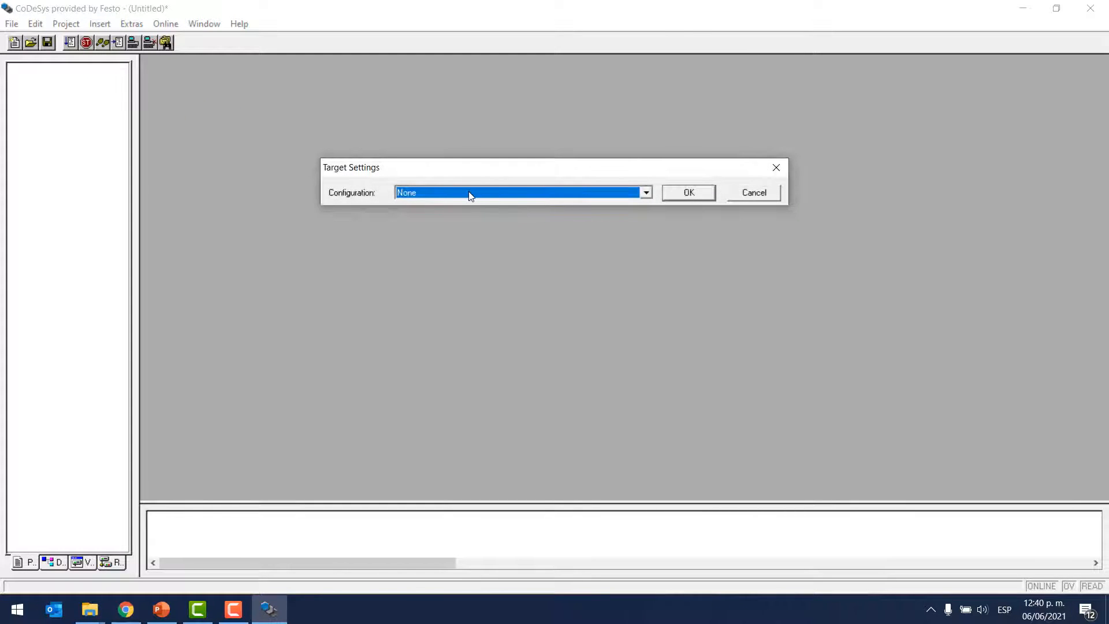
click(469, 193)
scroll(469, 231, down, 10)
scroll(472, 237, down, 8)
scroll(494, 243, down, 10)
scroll(498, 245, down, 8)
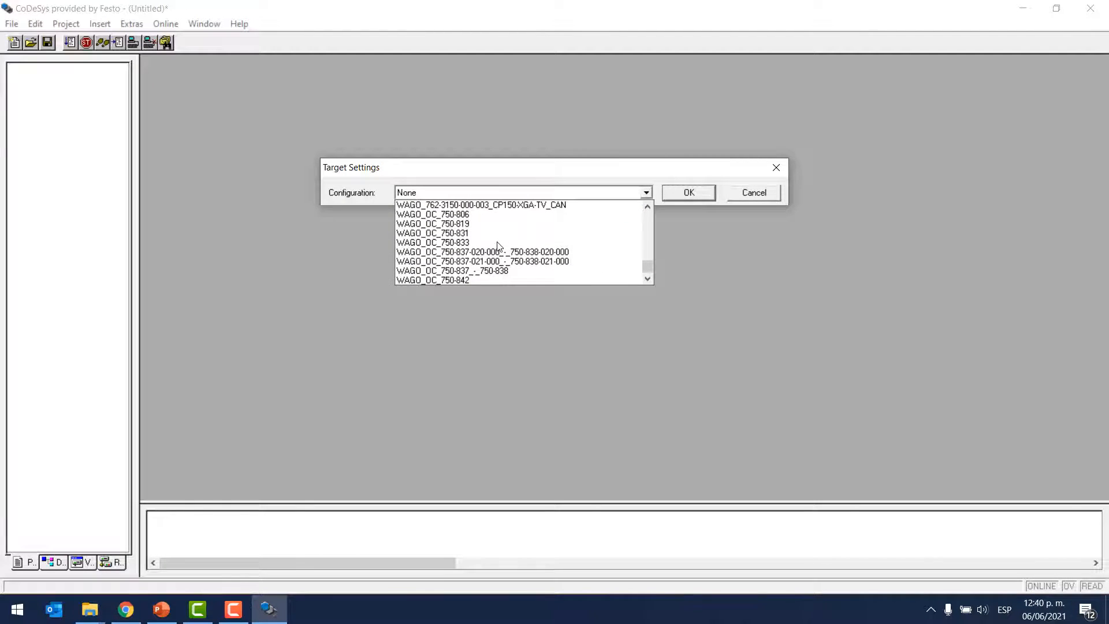
scroll(498, 245, up, 15)
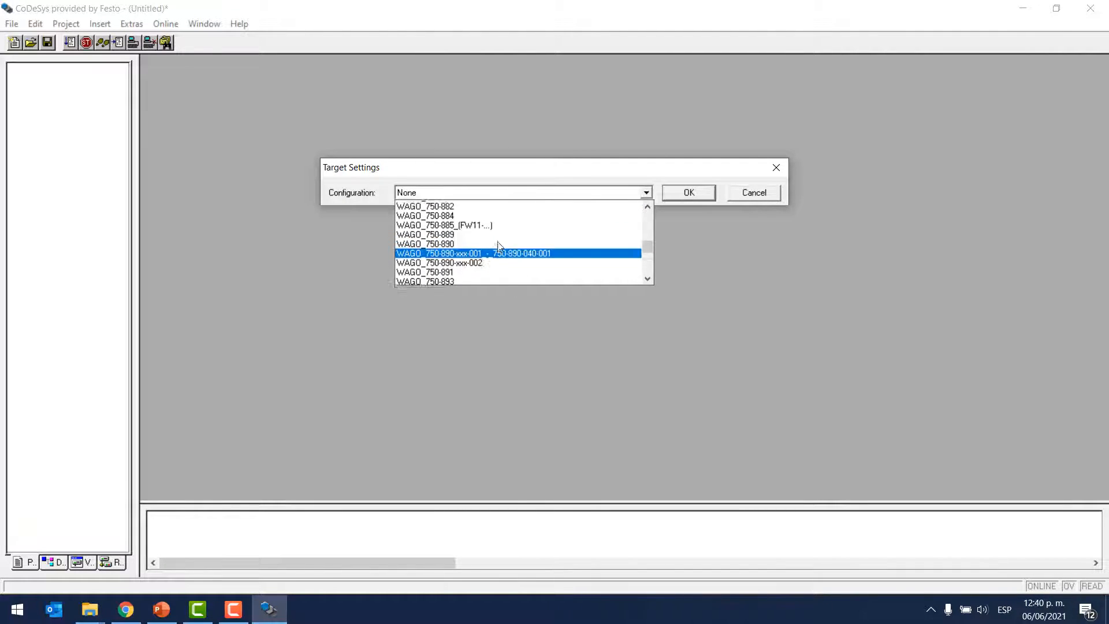
scroll(498, 246, up, 12)
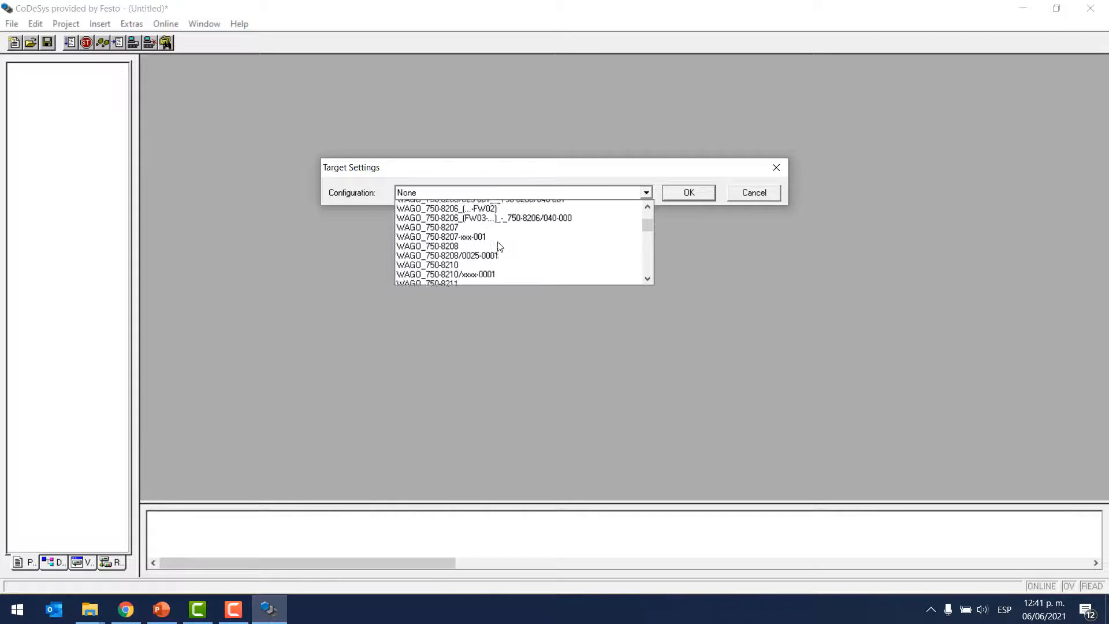
scroll(498, 245, up, 3)
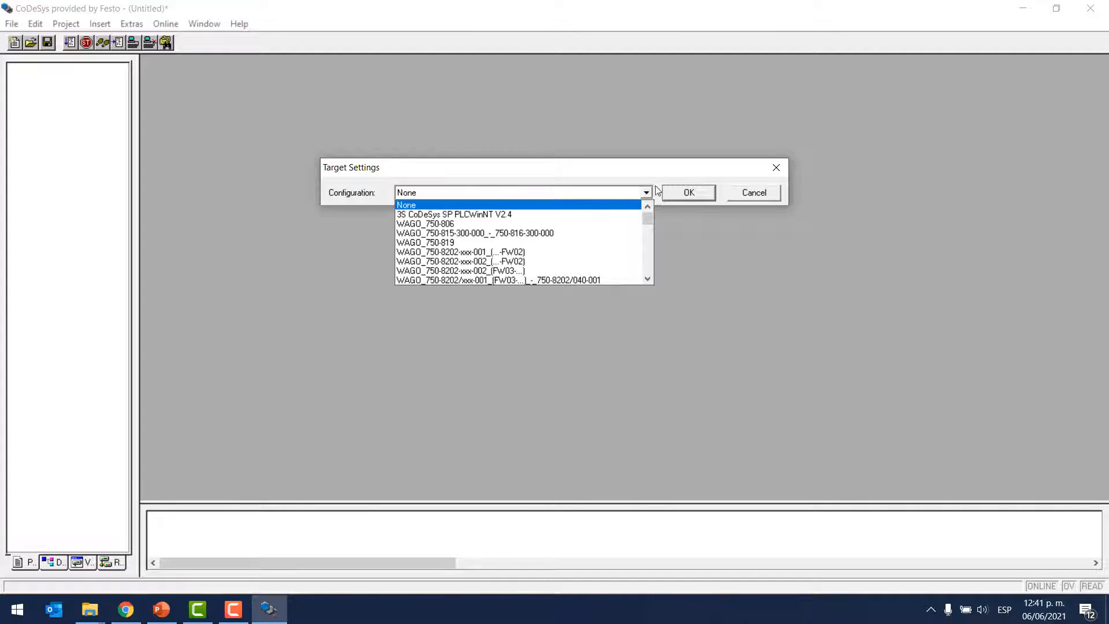
click(664, 166)
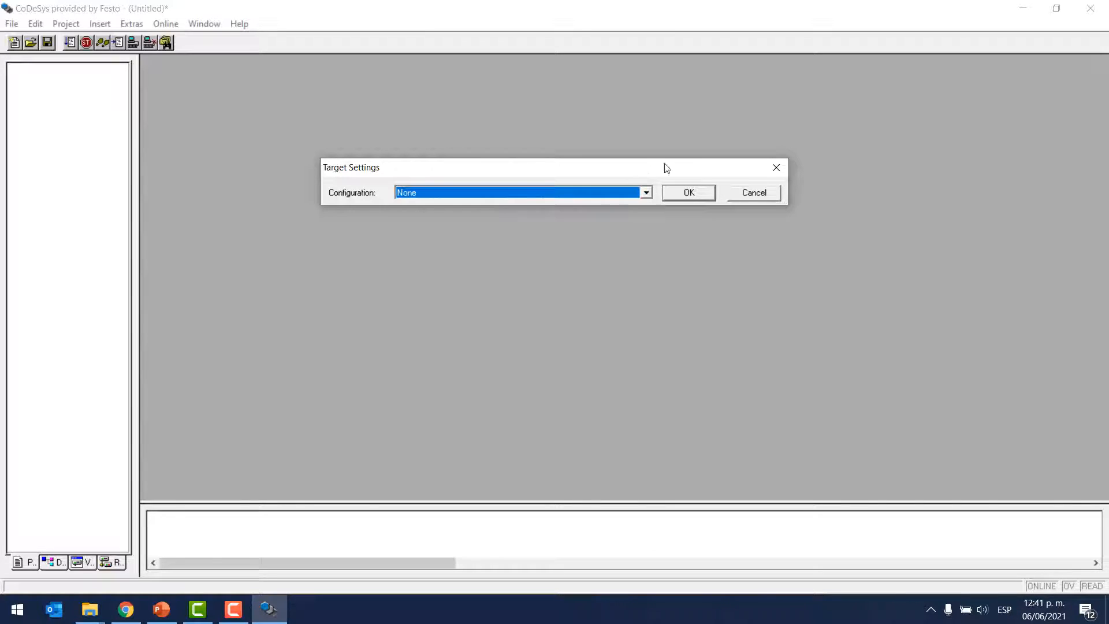
click(572, 195)
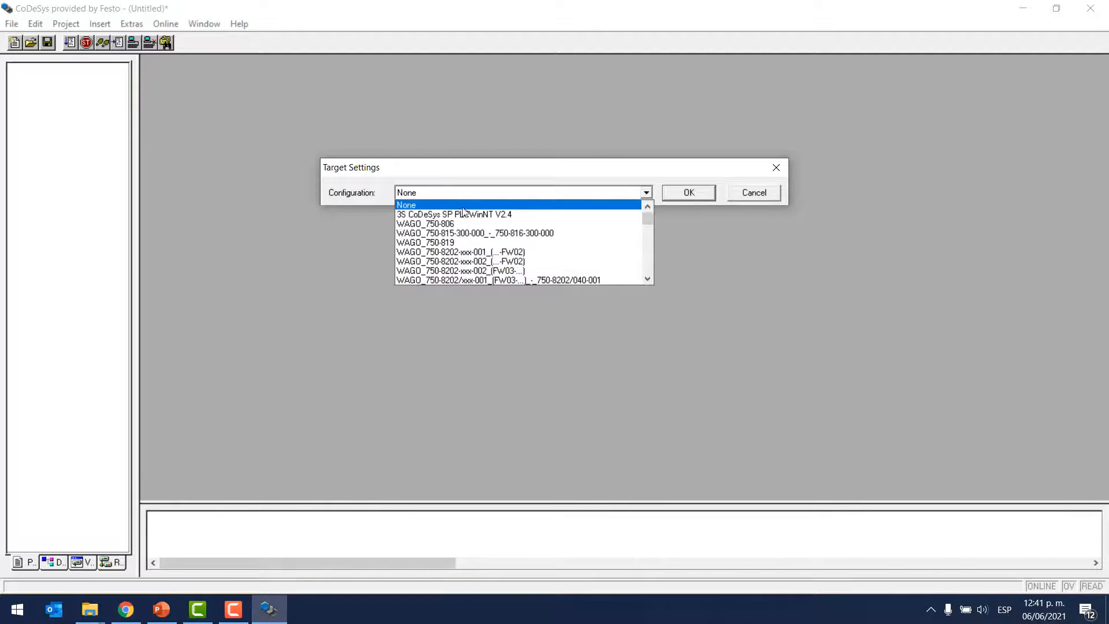
click(653, 176)
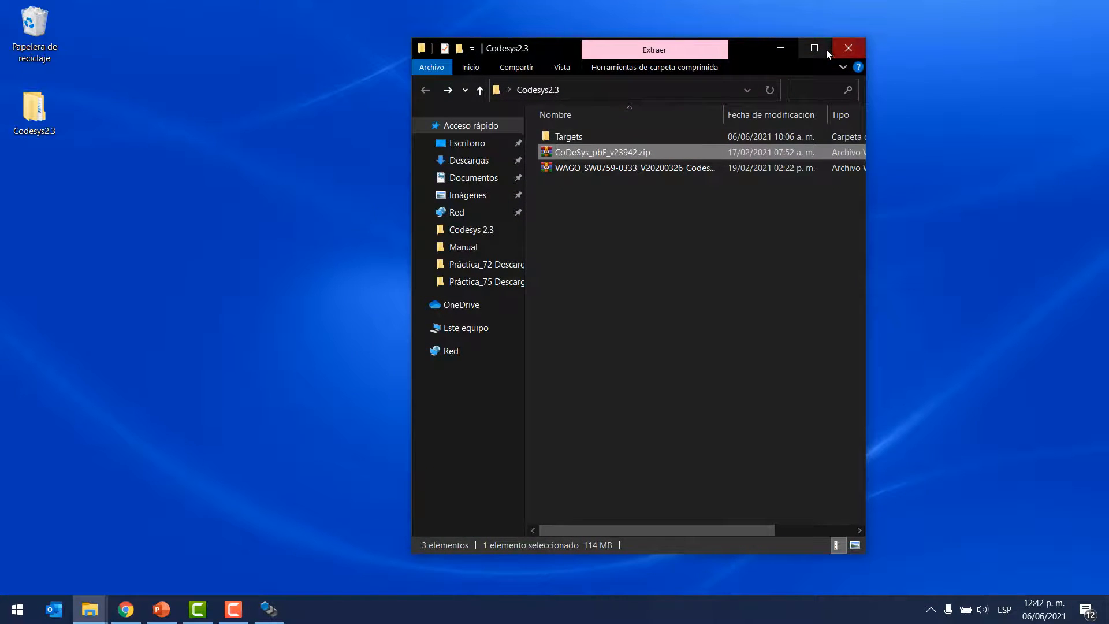
Step: In File Explorer, extract CPX-CEC_1_3_22.zip, CPX-CEC-M1_1_3_22.zip and FED-CEC1_0_8.zip from the Targets folder, each into its own same-named folder
click(826, 50)
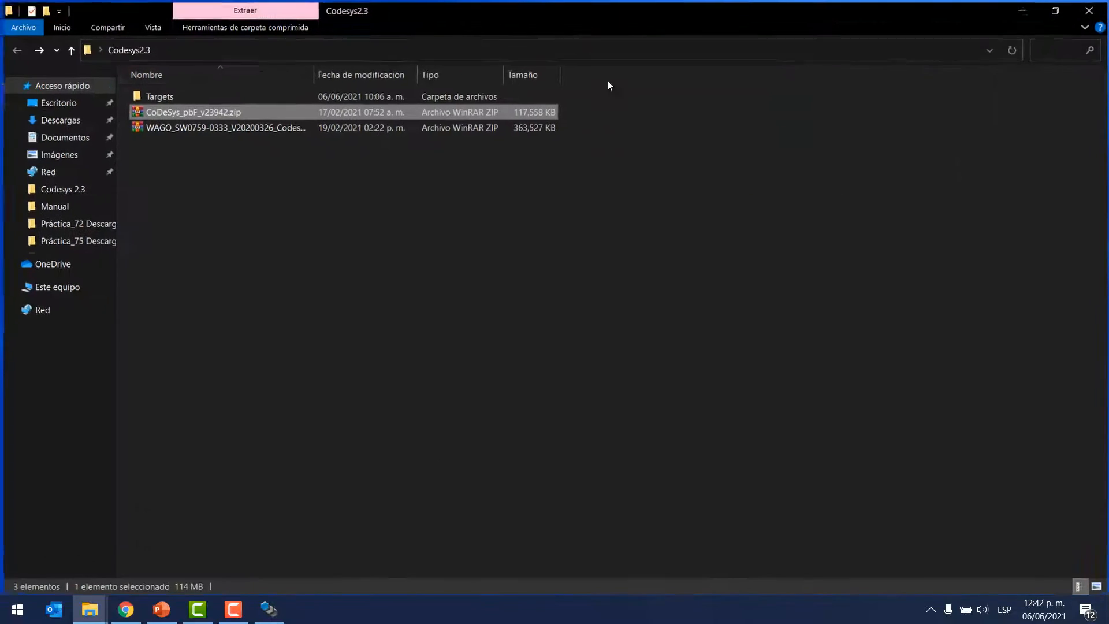
double_click(166, 95)
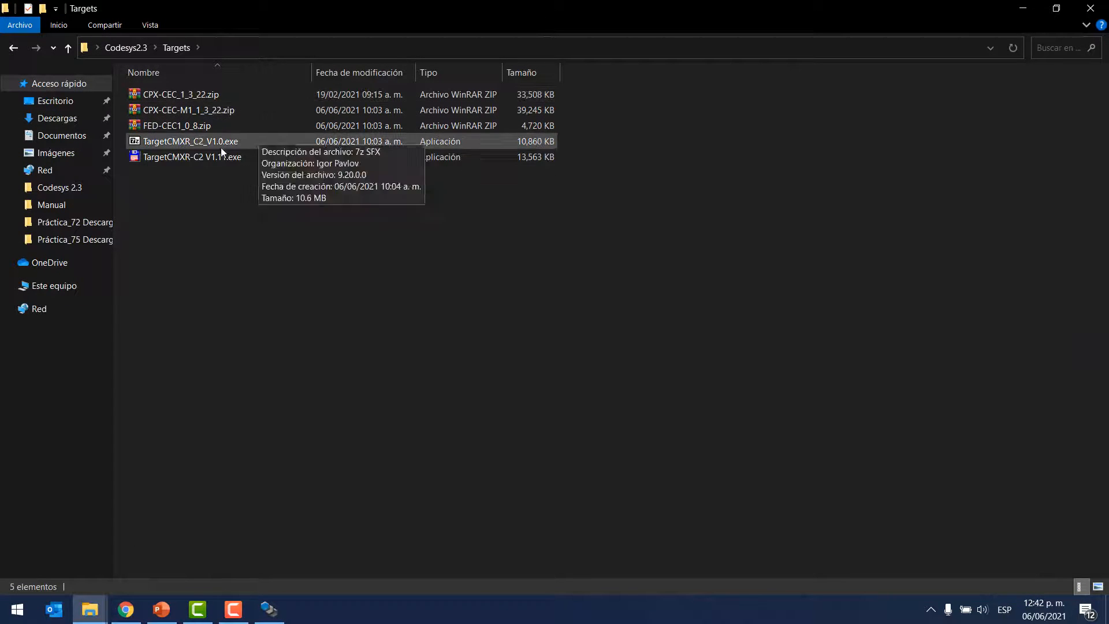
right_click(194, 93)
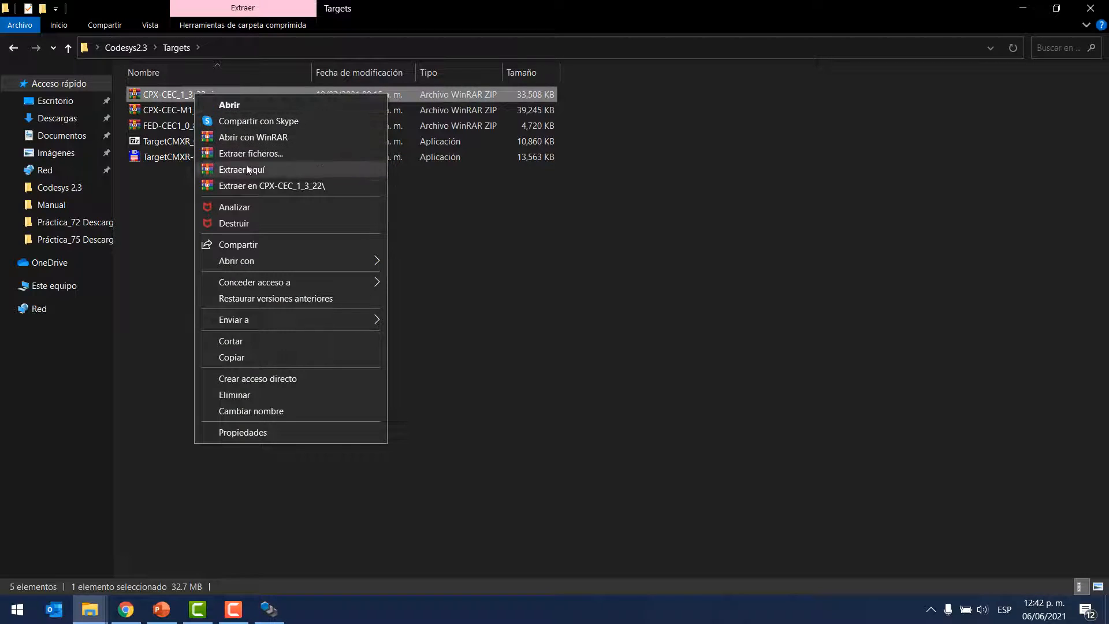
click(249, 185)
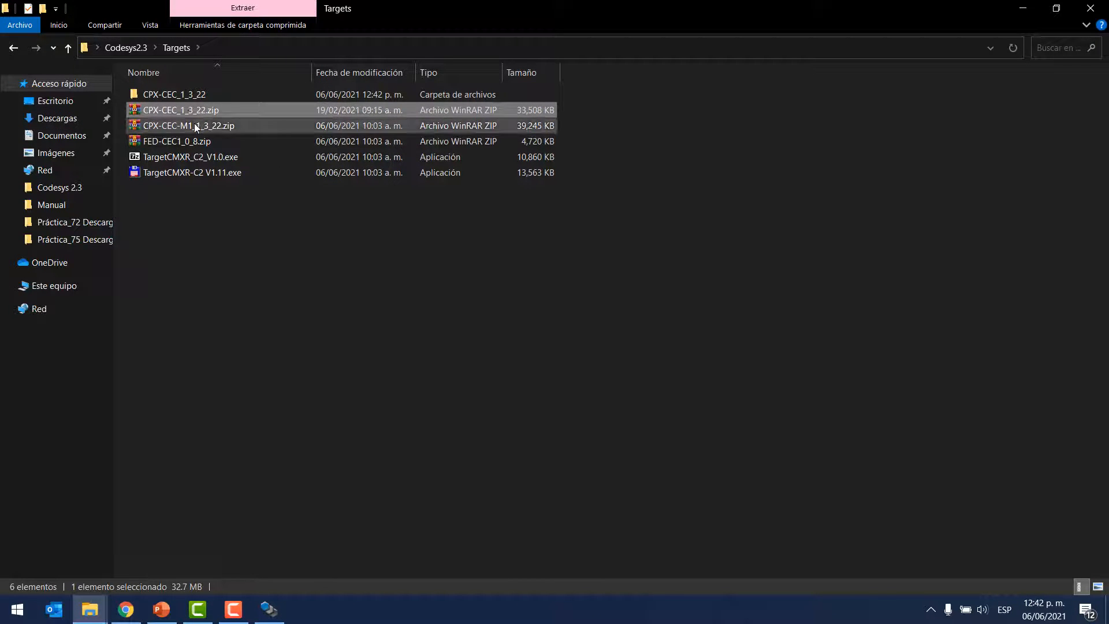
right_click(194, 125)
click(262, 215)
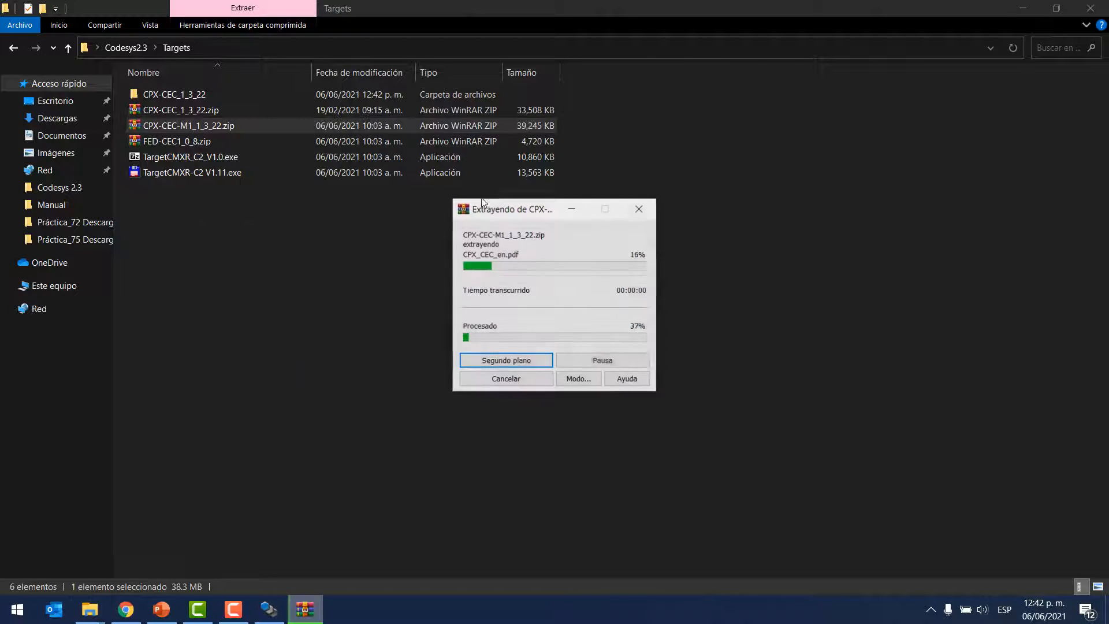
right_click(166, 156)
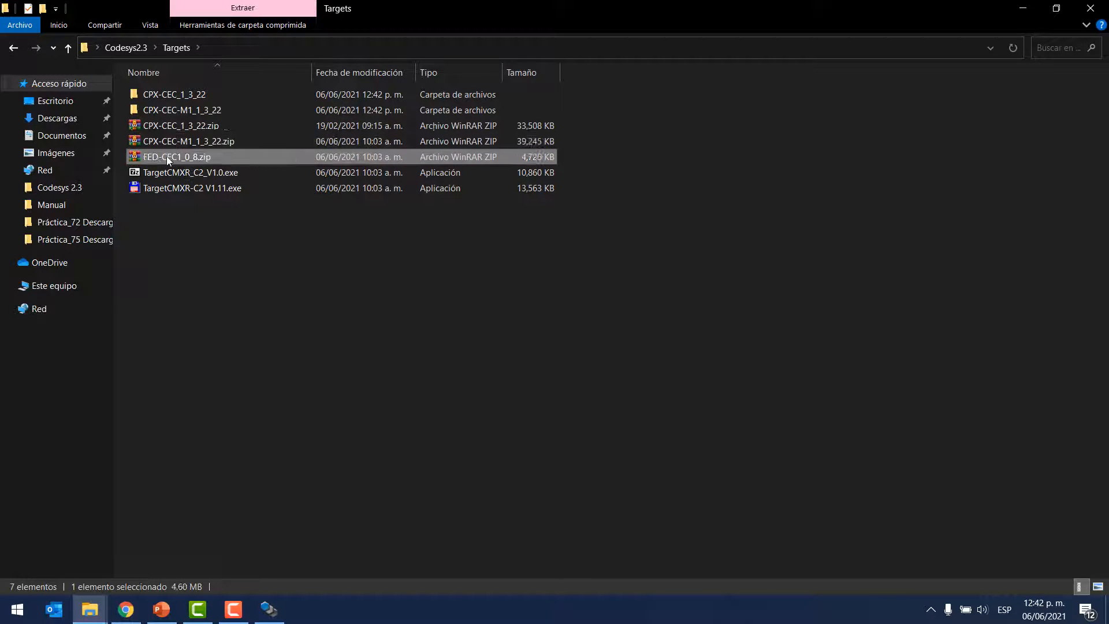
click(216, 247)
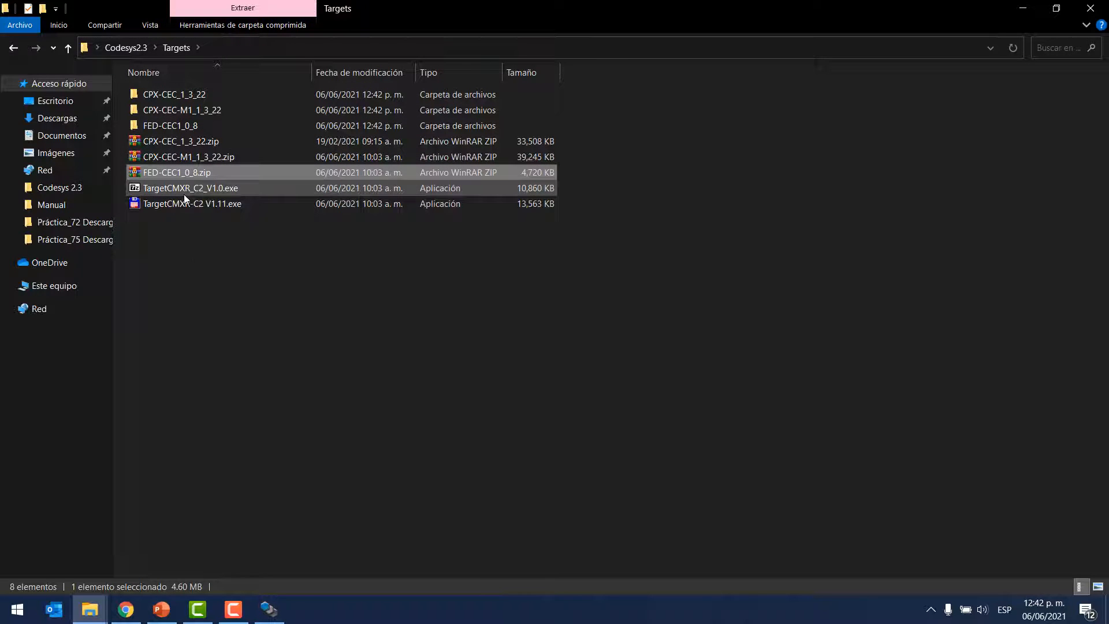
Step: Run the self-extracting archives TargetCMXR_C2_V1.0.exe and TargetCMXR-C2 V1.11.exe to unpack their contents into the Targets folder
click(223, 189)
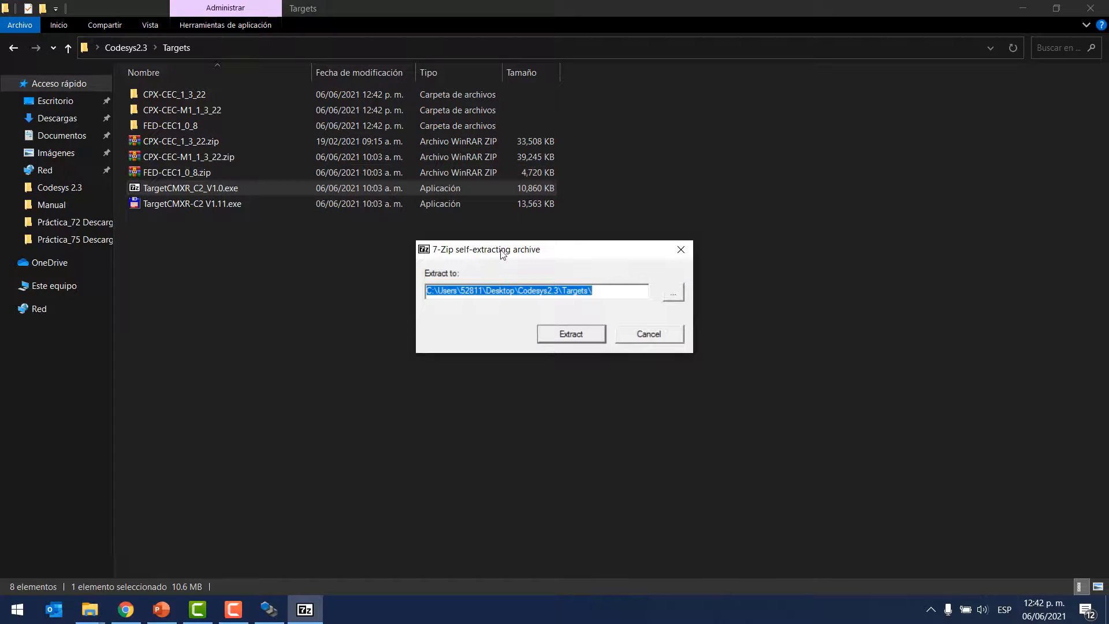
click(565, 335)
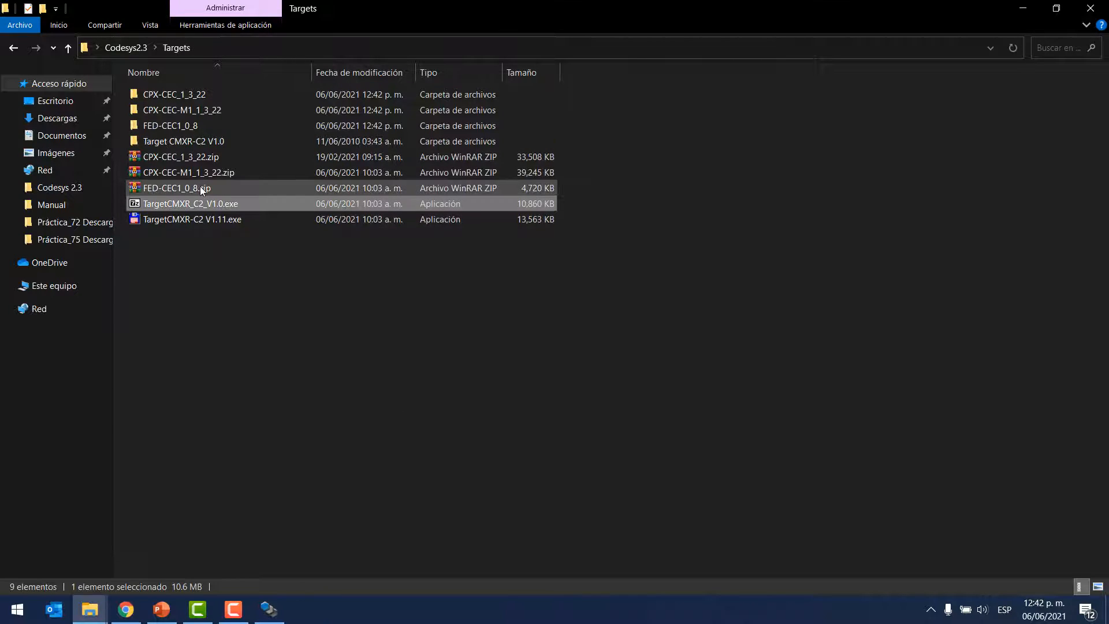
click(198, 219)
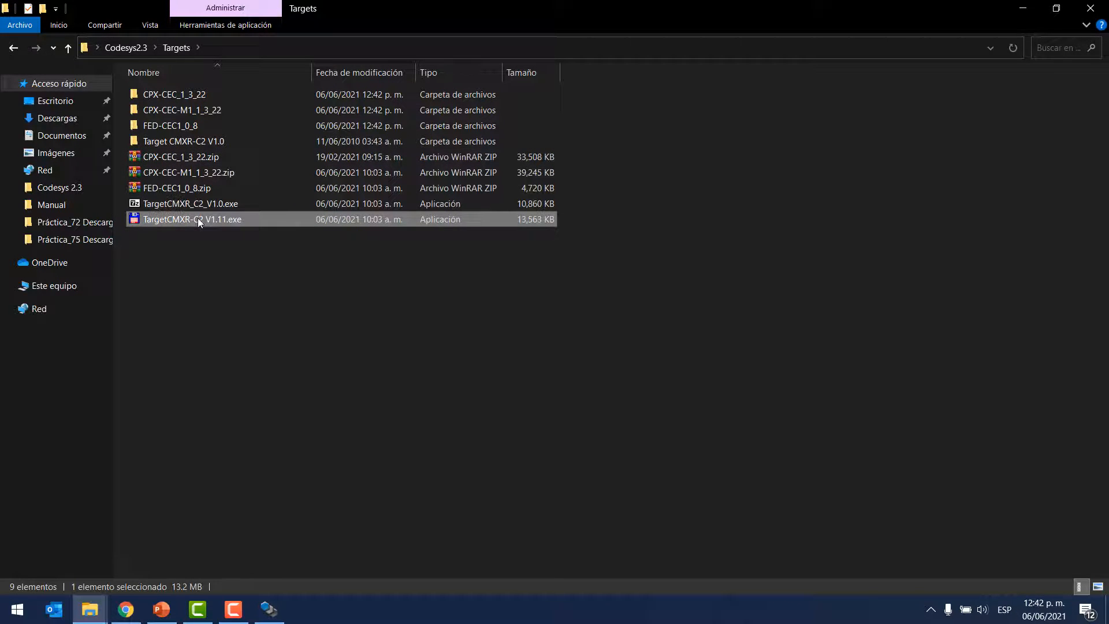
double_click(197, 219)
click(142, 172)
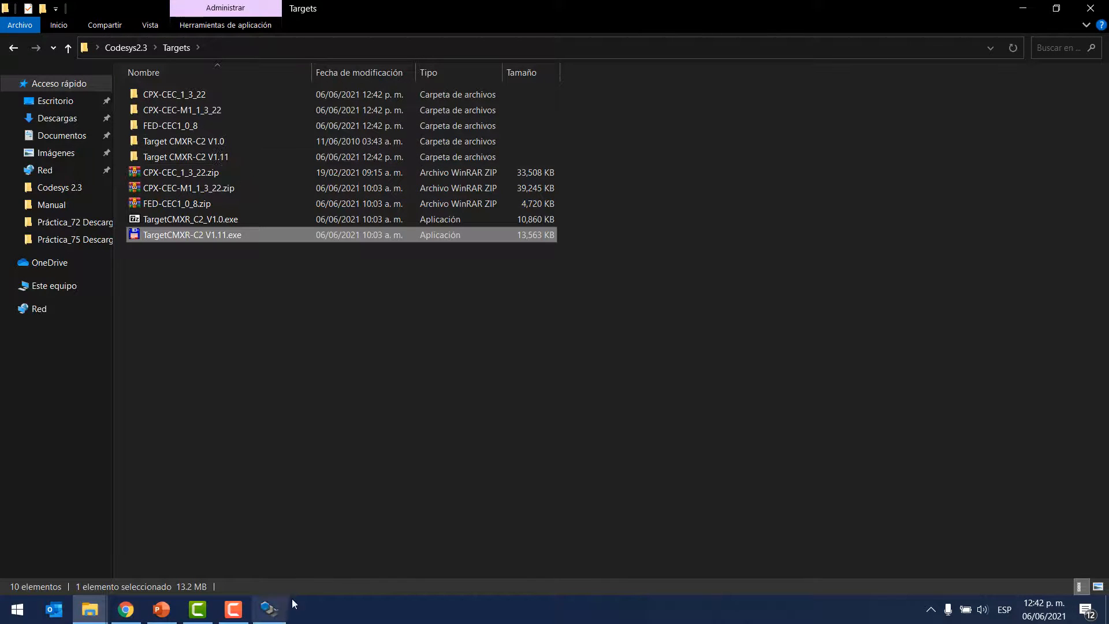
Step: Search Windows for "instal", launch InstallTarget, and minimize the File Explorer window behind it
click(10, 614)
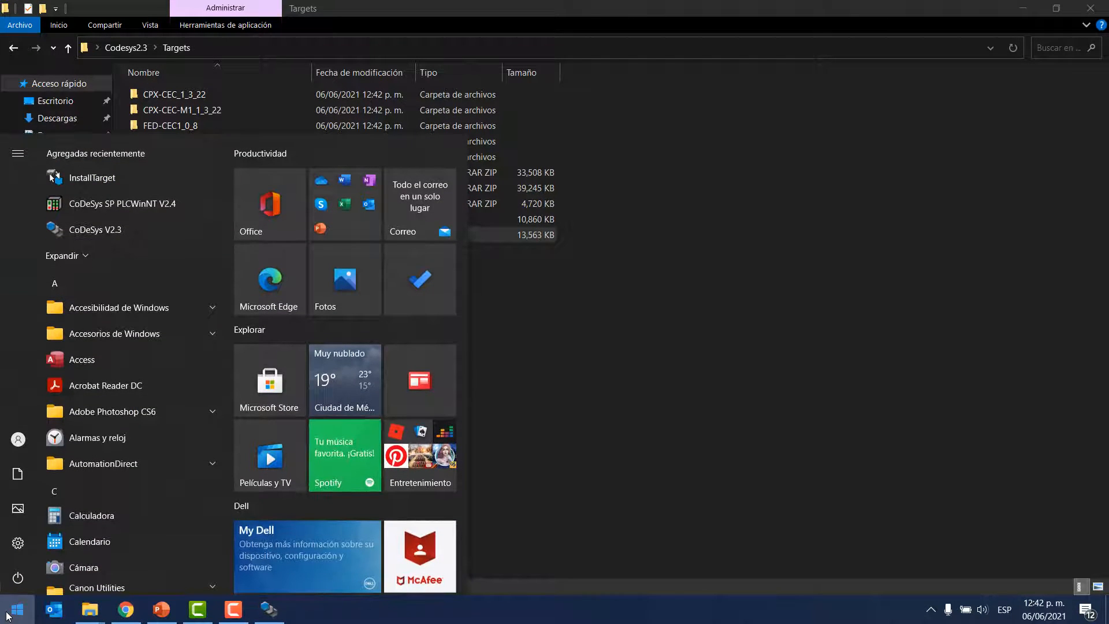
text(instal)
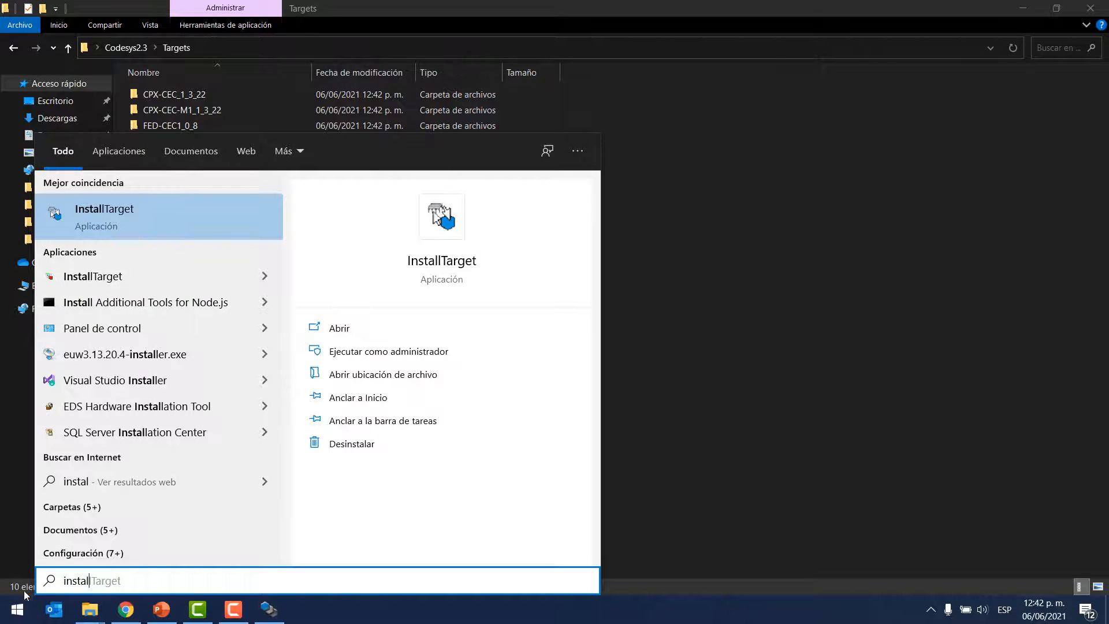
click(101, 210)
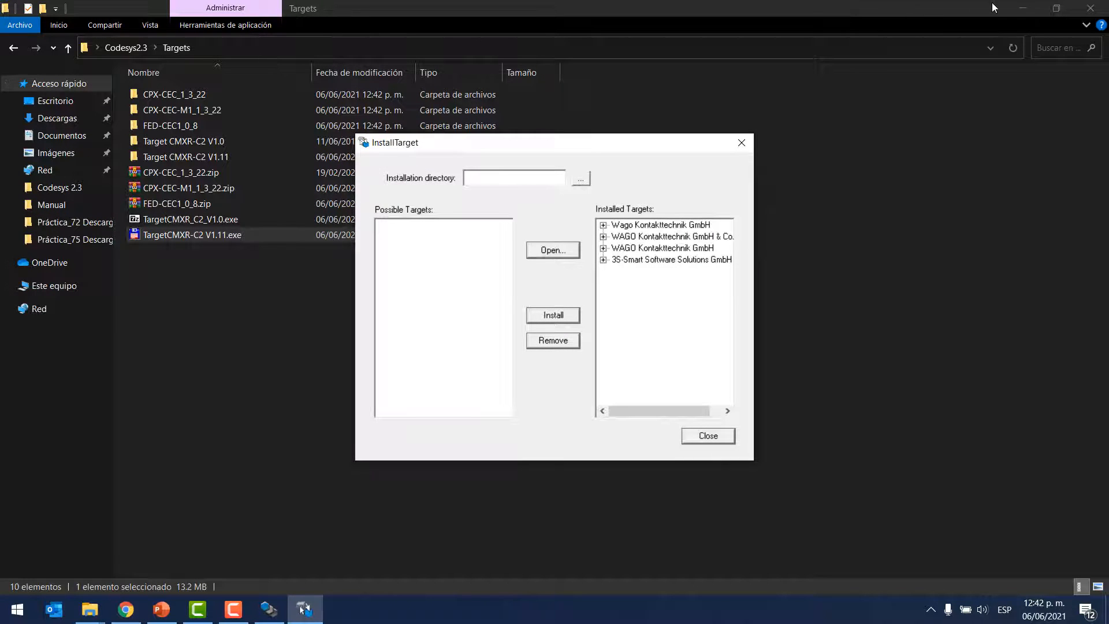
click(1020, 12)
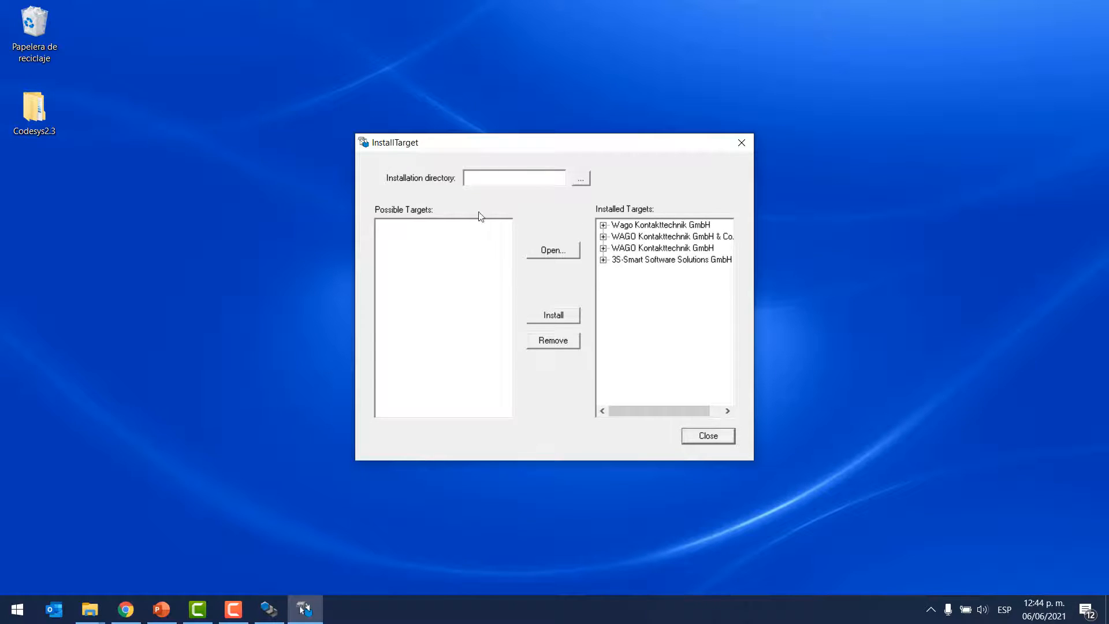
Step: Open the target information file CPX-CEC.tnf from the desktop's Codesys2.3 > Targets > CPX-CEC_1_3_22 folder
click(554, 250)
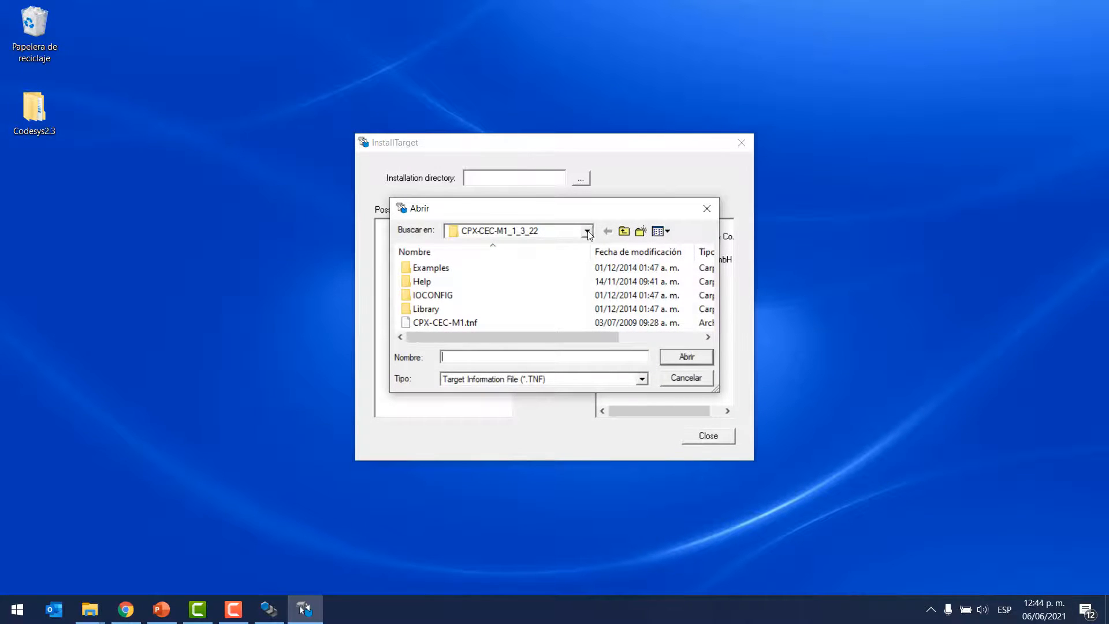
click(588, 232)
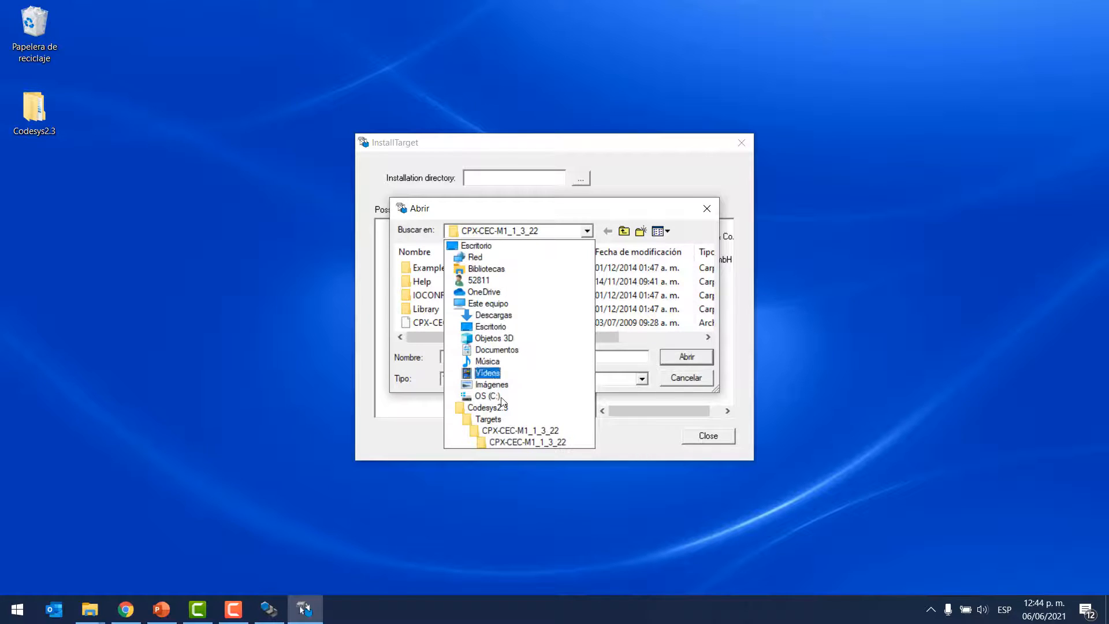
click(476, 246)
double_click(470, 318)
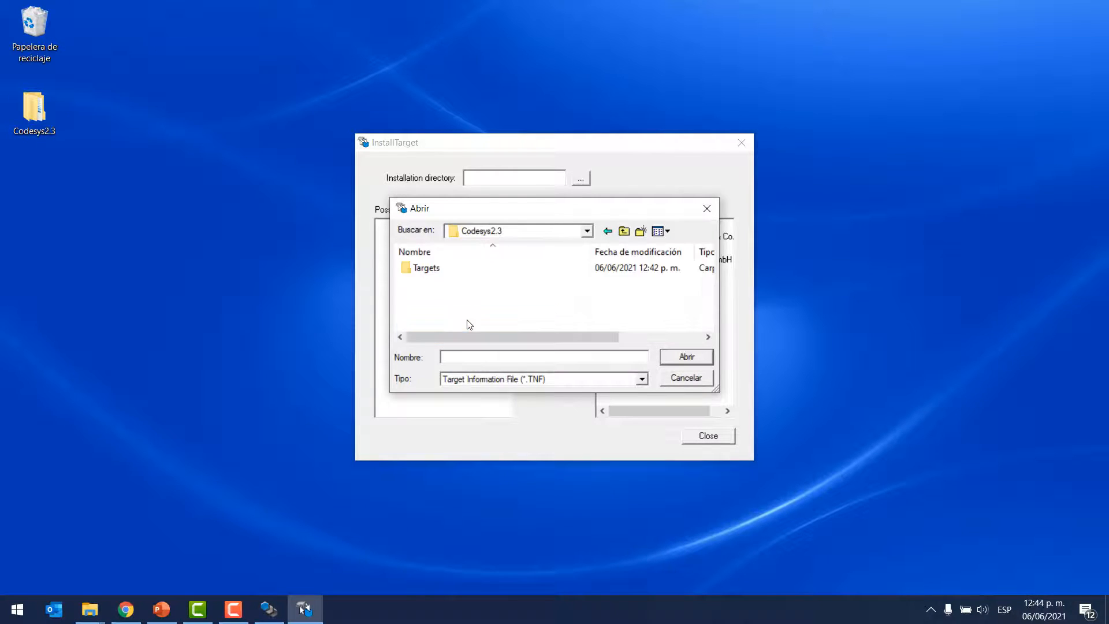
double_click(434, 267)
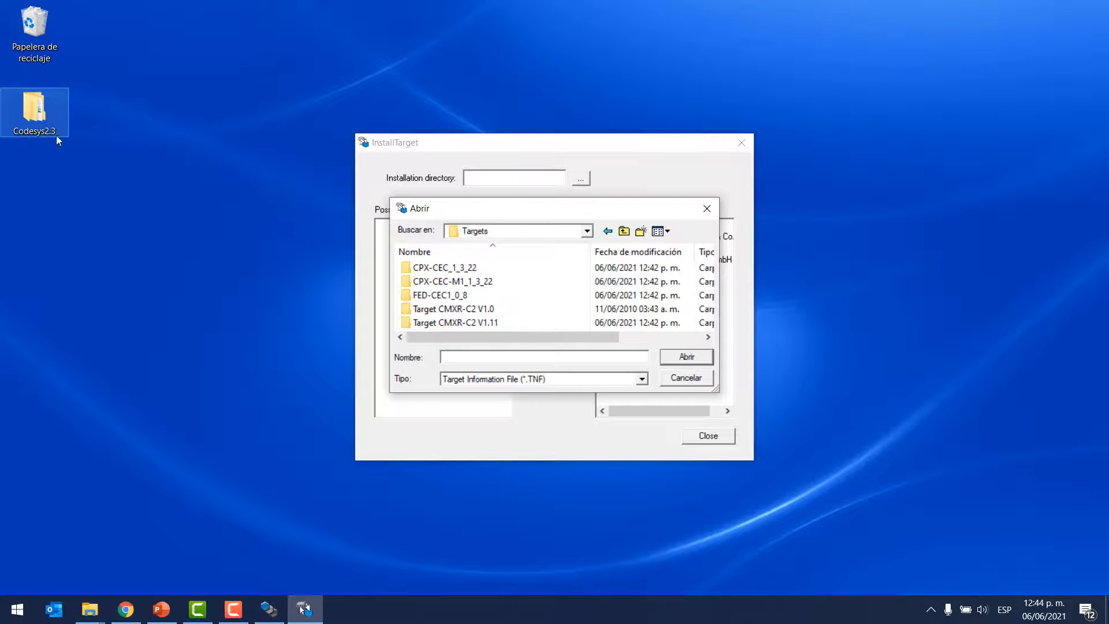
double_click(450, 269)
click(441, 325)
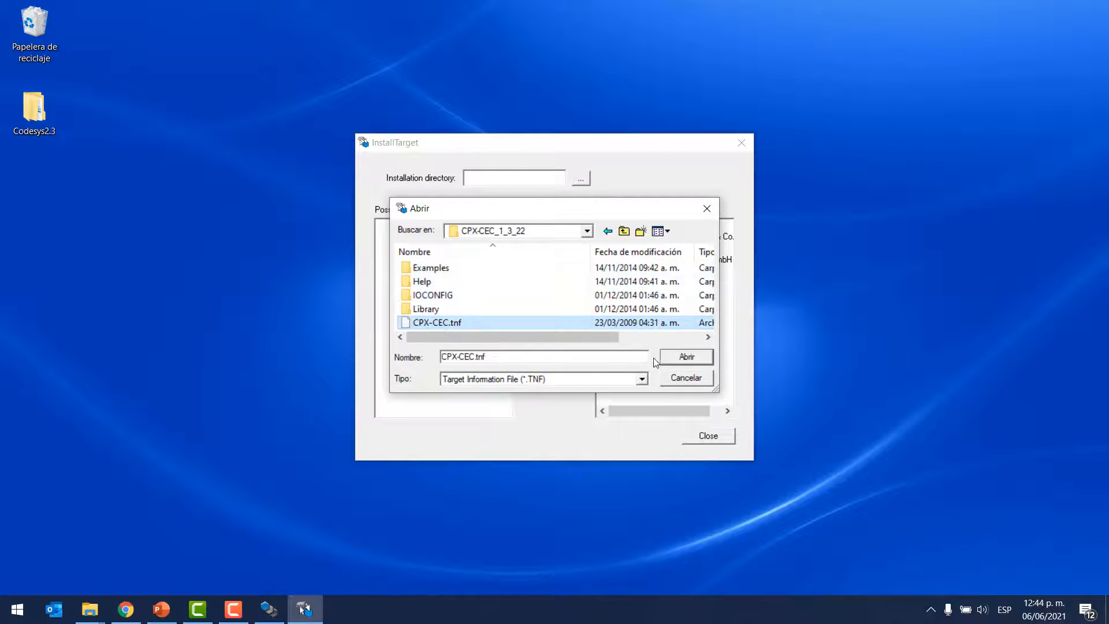
click(680, 359)
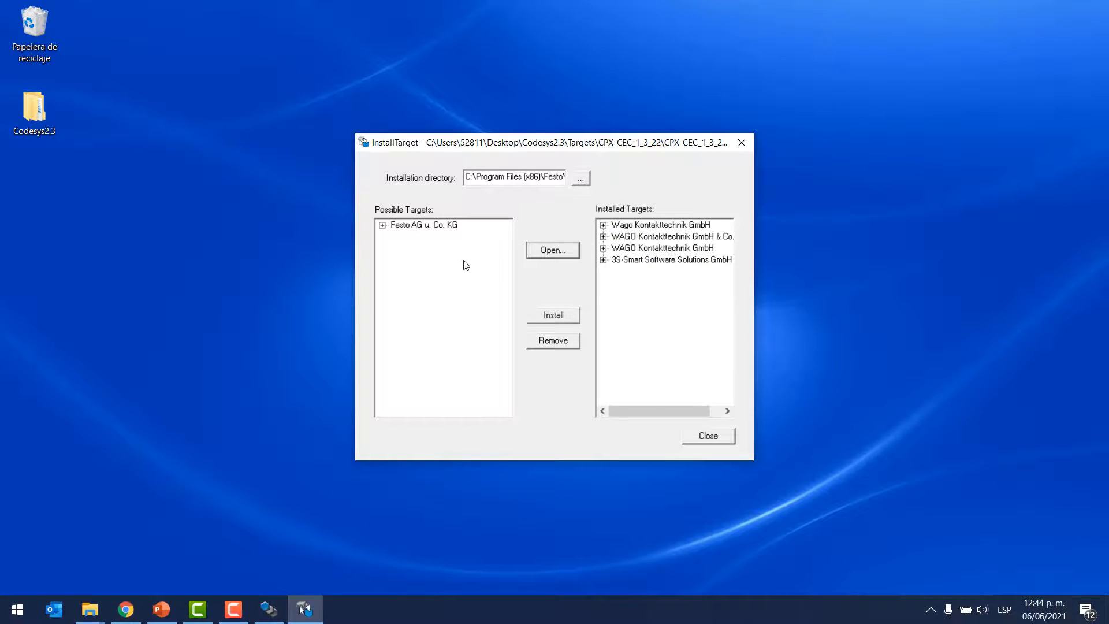
Step: Install the Festo CPX-CEC / CPX-CEC-C1 target and expand Festo AG u. Co. KG among the installed targets
click(382, 225)
click(421, 237)
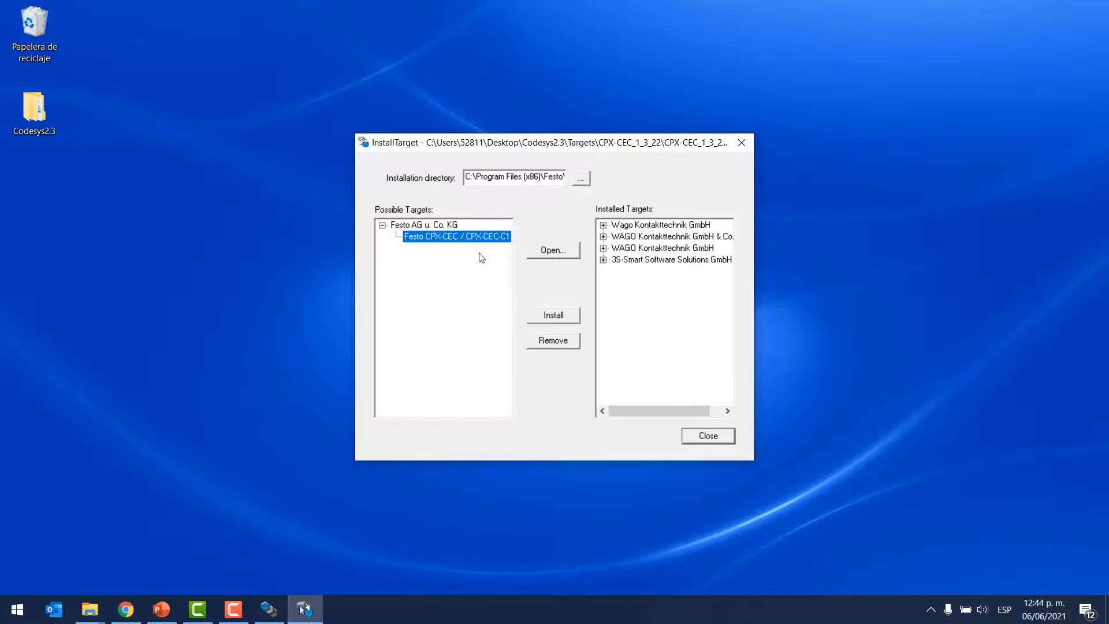
click(551, 317)
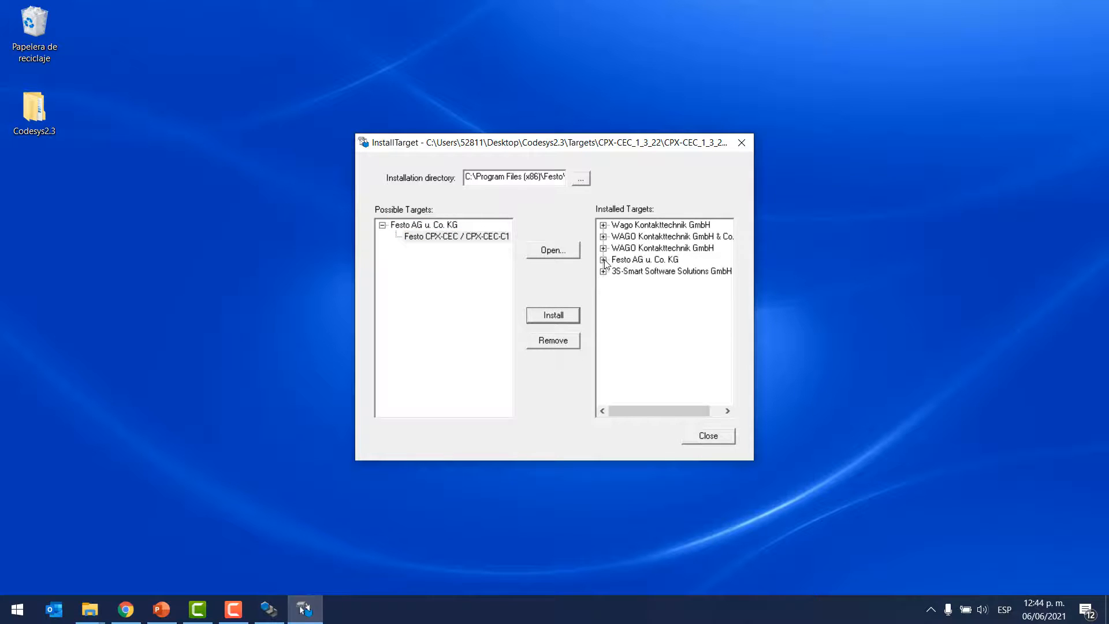
click(604, 260)
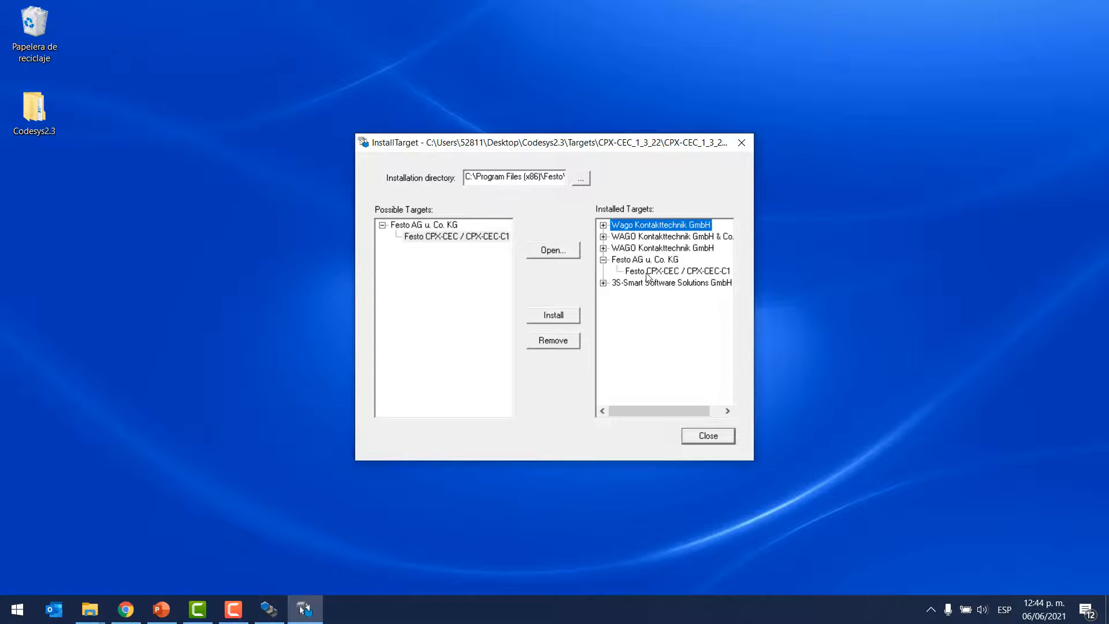
Step: Open the target information file CPX-CEC-M1.tnf from the CPX-CEC-M1_1_3_22 folder inside Targets
click(550, 252)
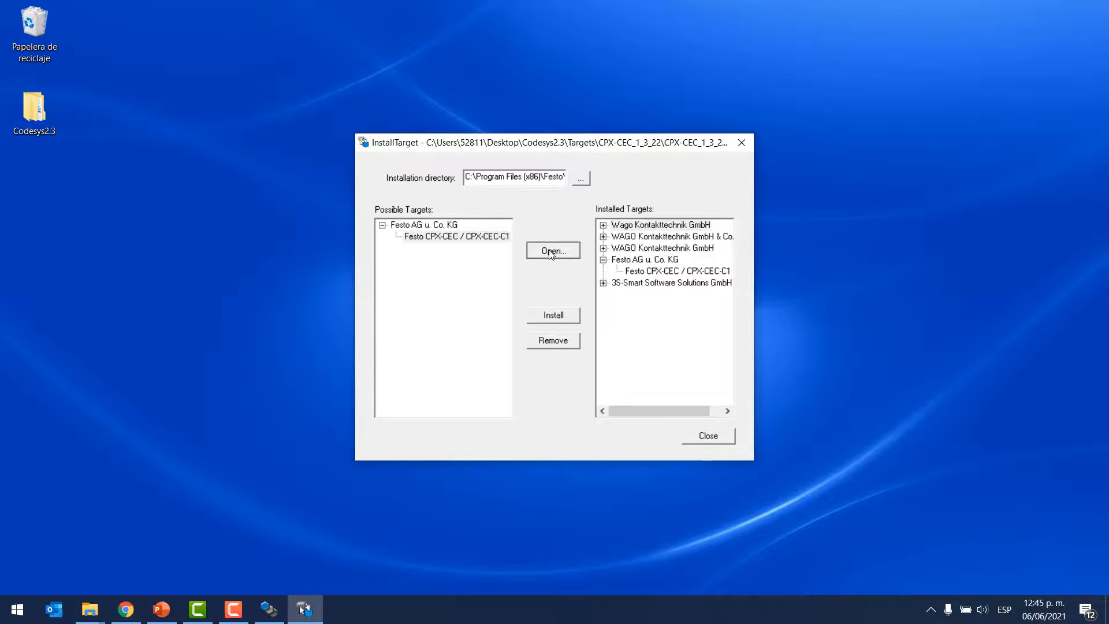
click(624, 232)
click(626, 237)
double_click(484, 280)
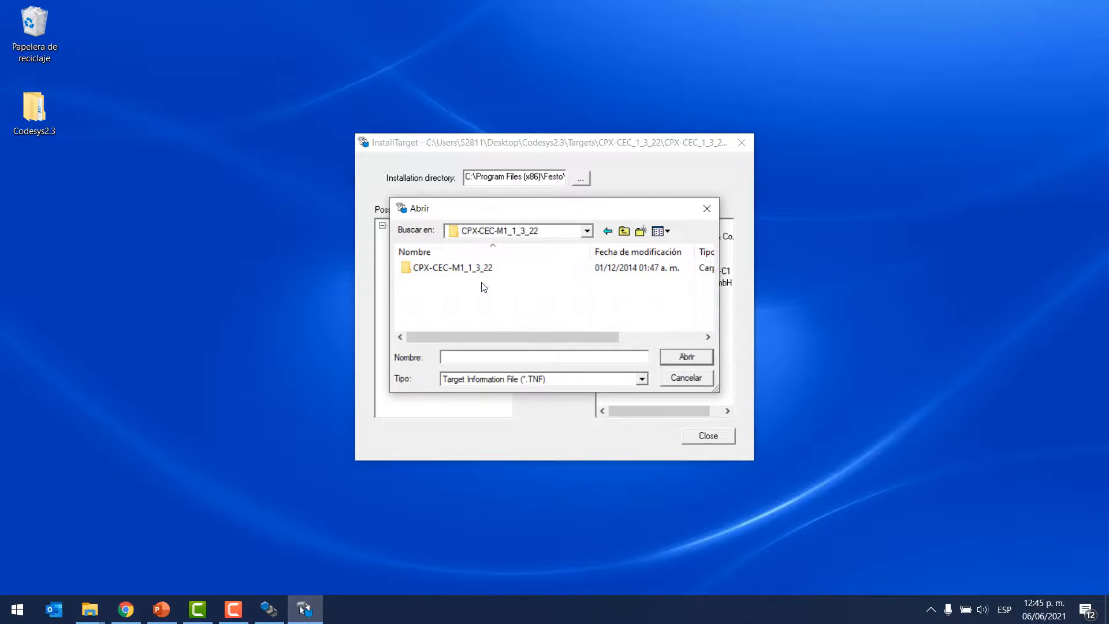
double_click(439, 265)
click(462, 322)
double_click(558, 324)
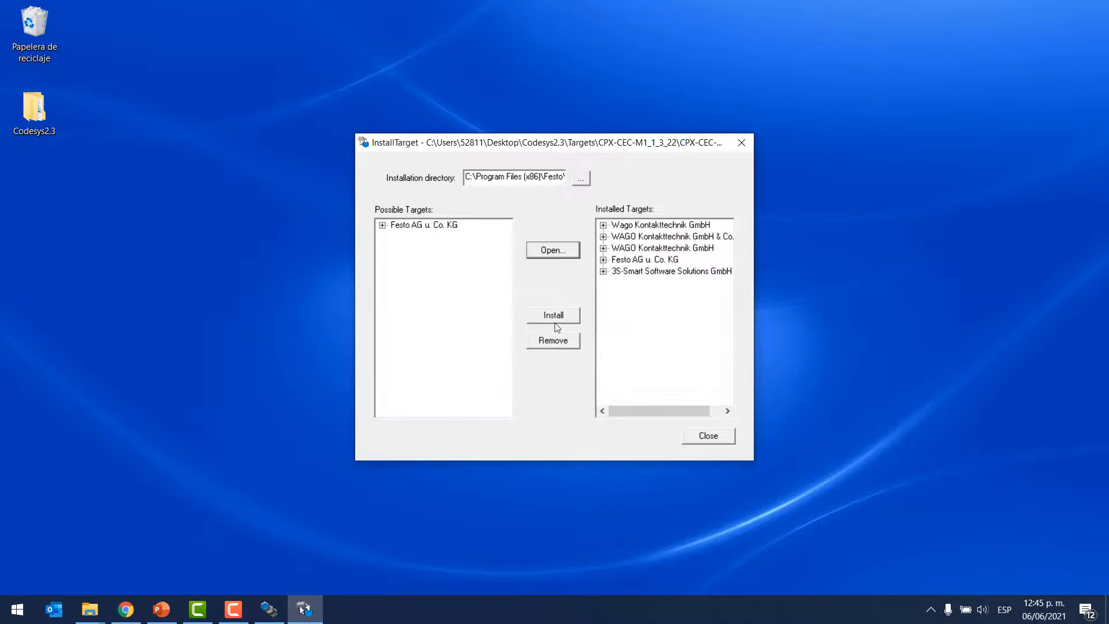
Step: Install the possible Festo AG u. Co. KG target, creating its installation directory, and expand the installed Festo targets
click(434, 228)
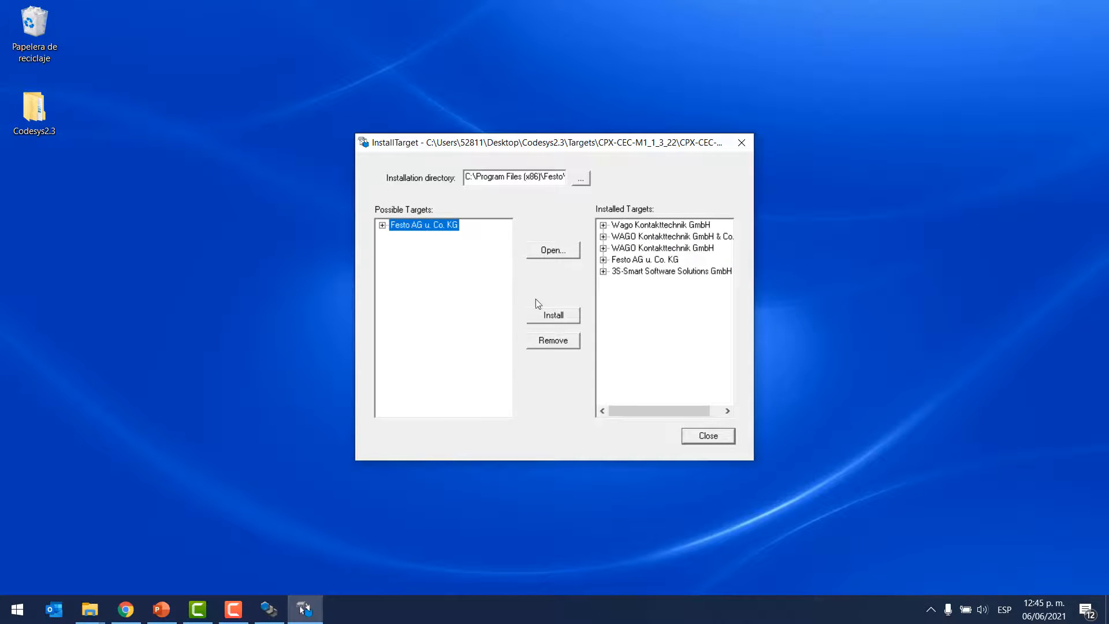
click(556, 319)
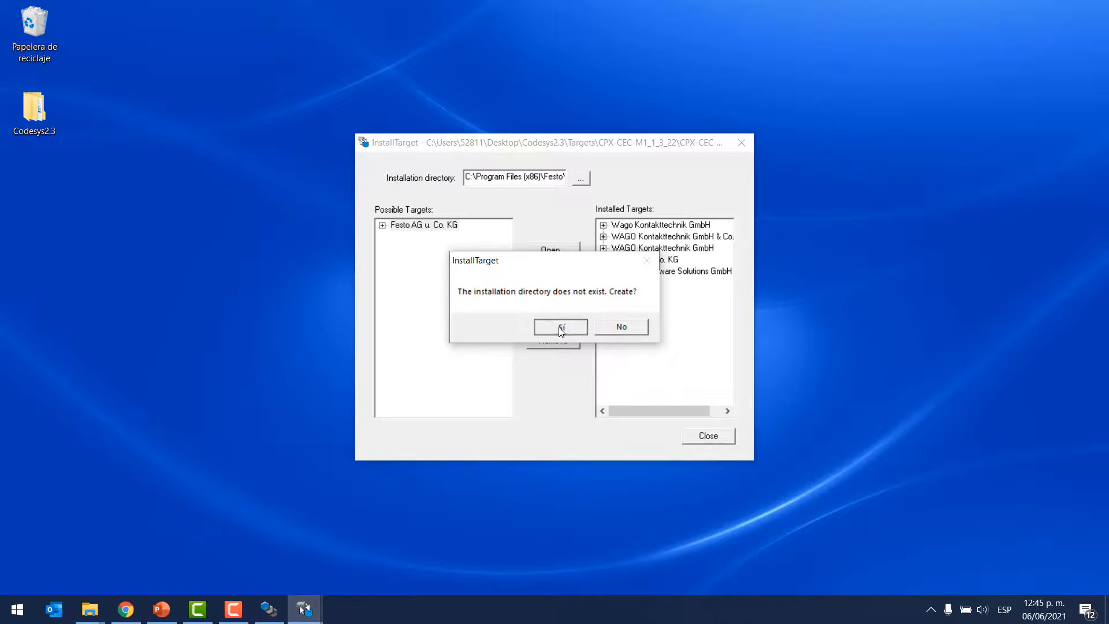
click(559, 327)
click(603, 260)
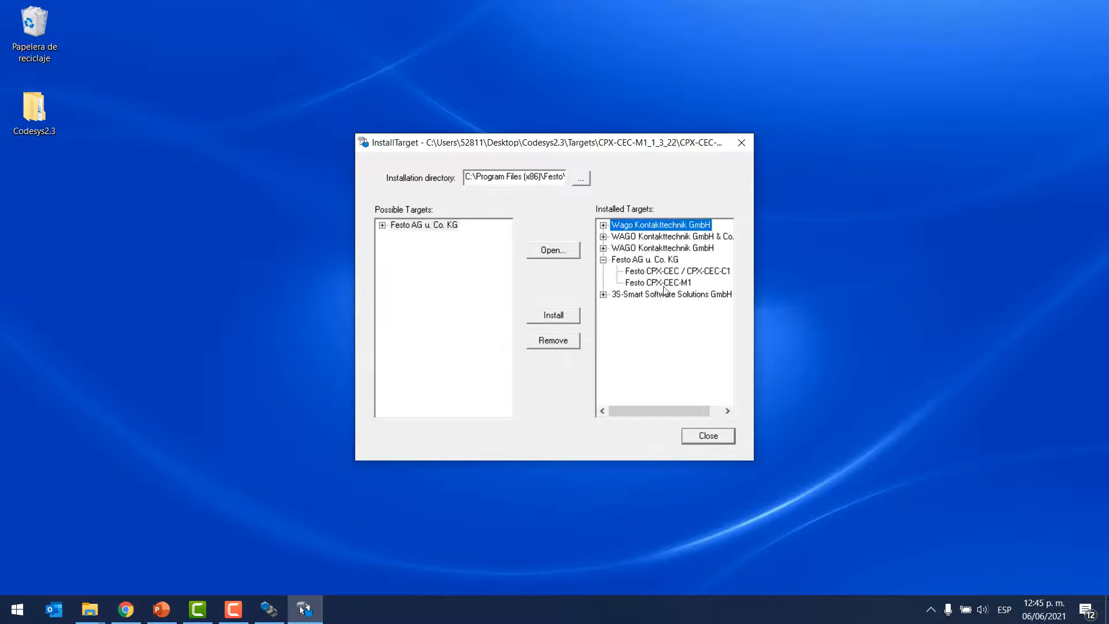
Step: Open the target information file FED-CEC.tnf from the install folder inside FED-CEC1_0_8
click(553, 251)
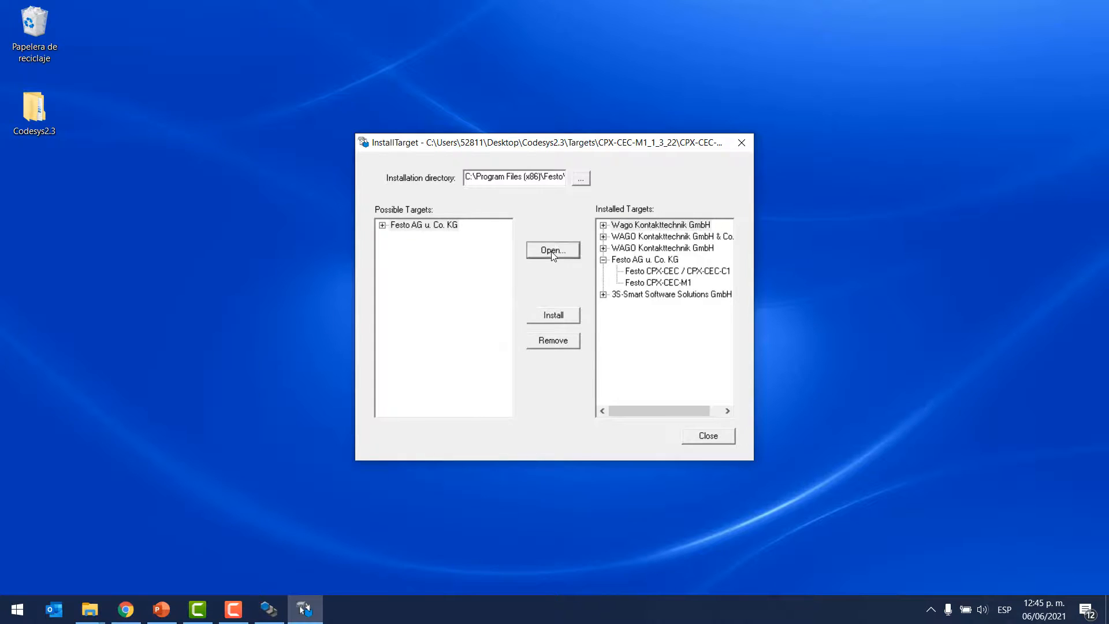
click(626, 236)
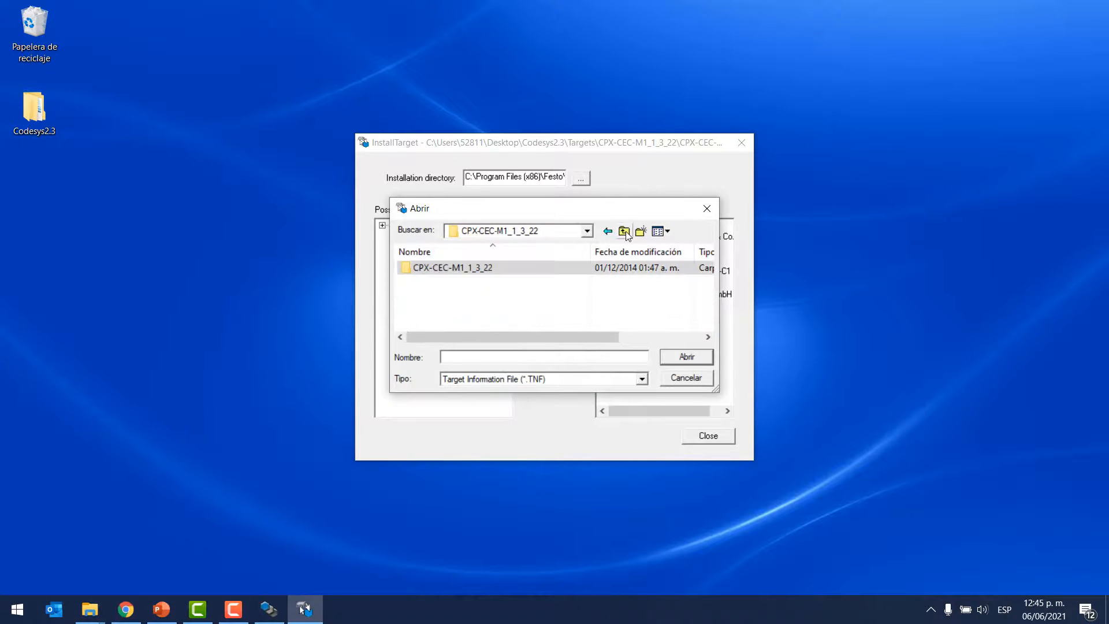
click(626, 236)
double_click(469, 300)
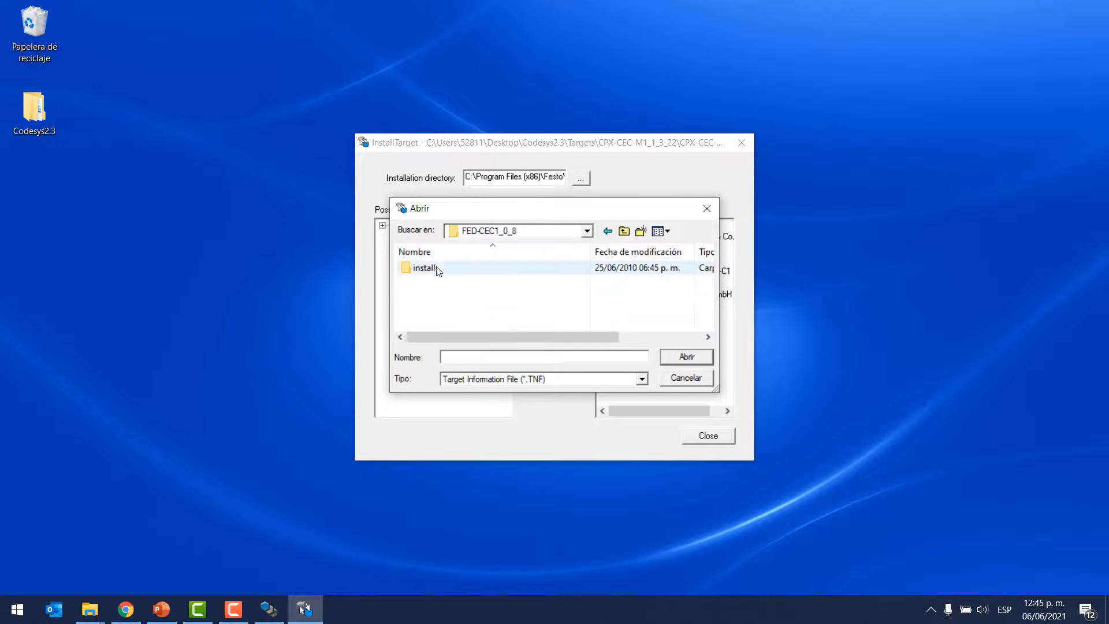
double_click(438, 272)
click(452, 310)
click(683, 357)
Step: Install the Festo FED-CEC target, creating its installation directory, and expand the Festo entry among the installed targets
click(382, 225)
click(428, 238)
click(554, 315)
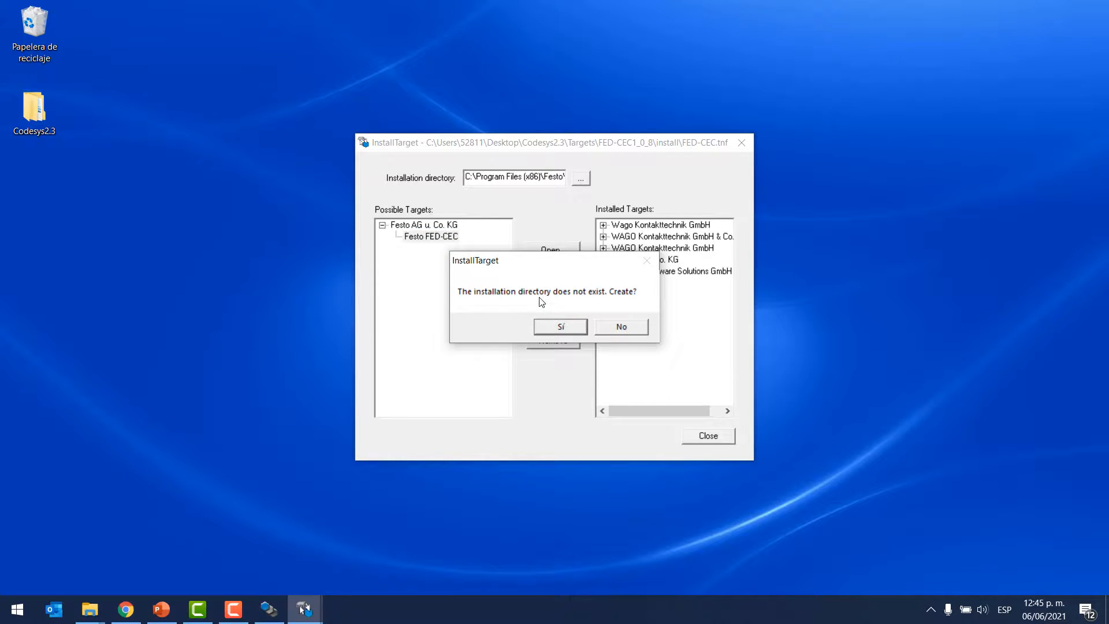
click(560, 327)
click(603, 260)
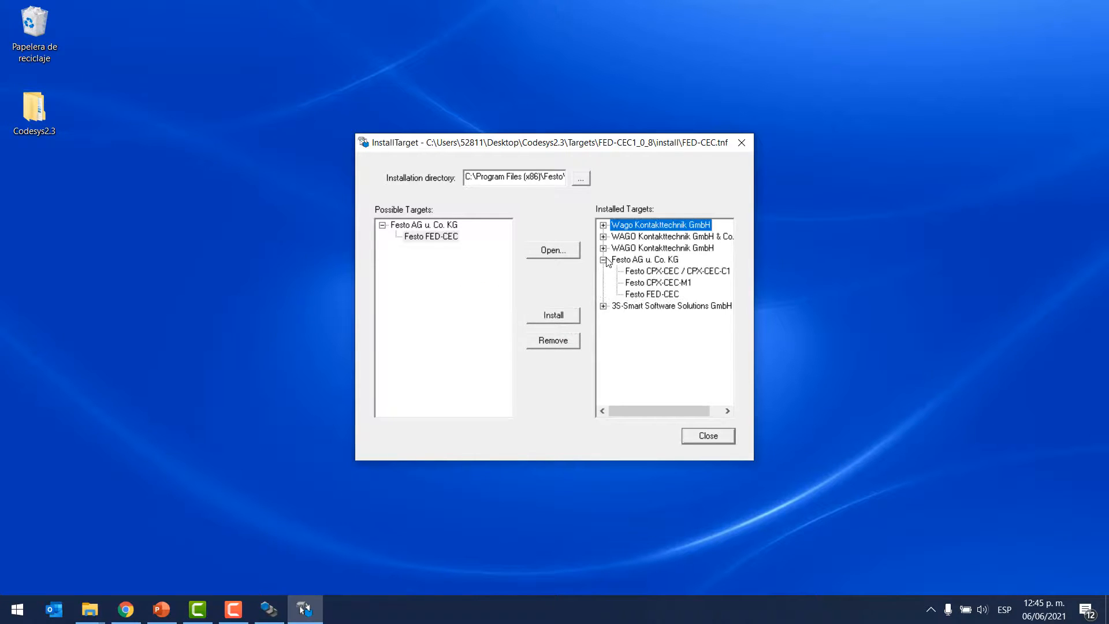
Step: Close the InstallTarget utility and exit CoDeSys without saving the untitled project
click(706, 442)
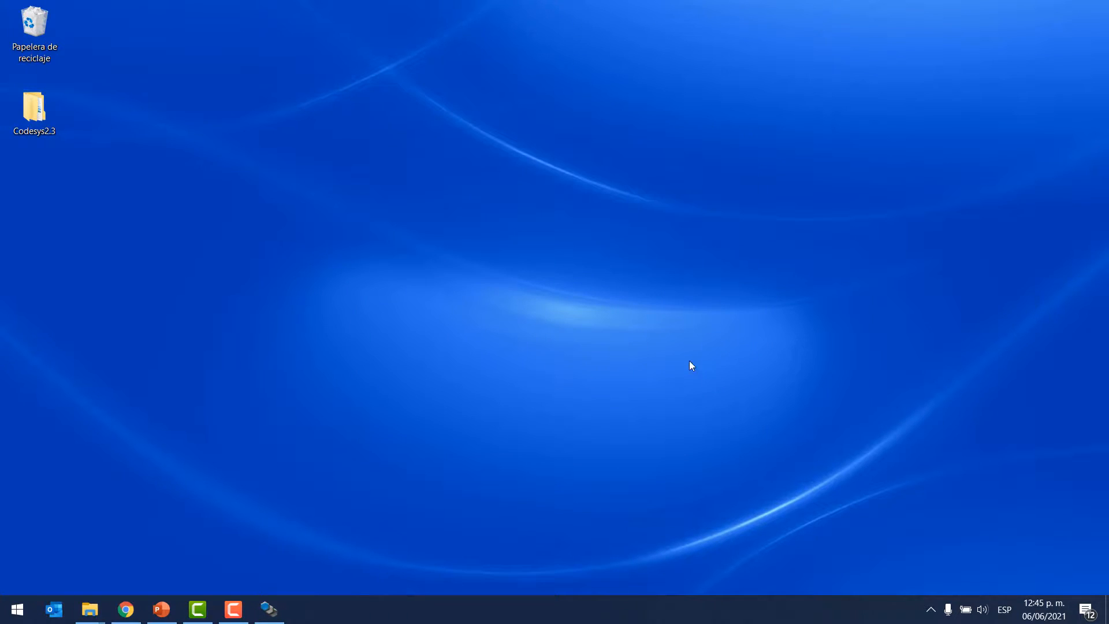
click(280, 614)
click(1102, 7)
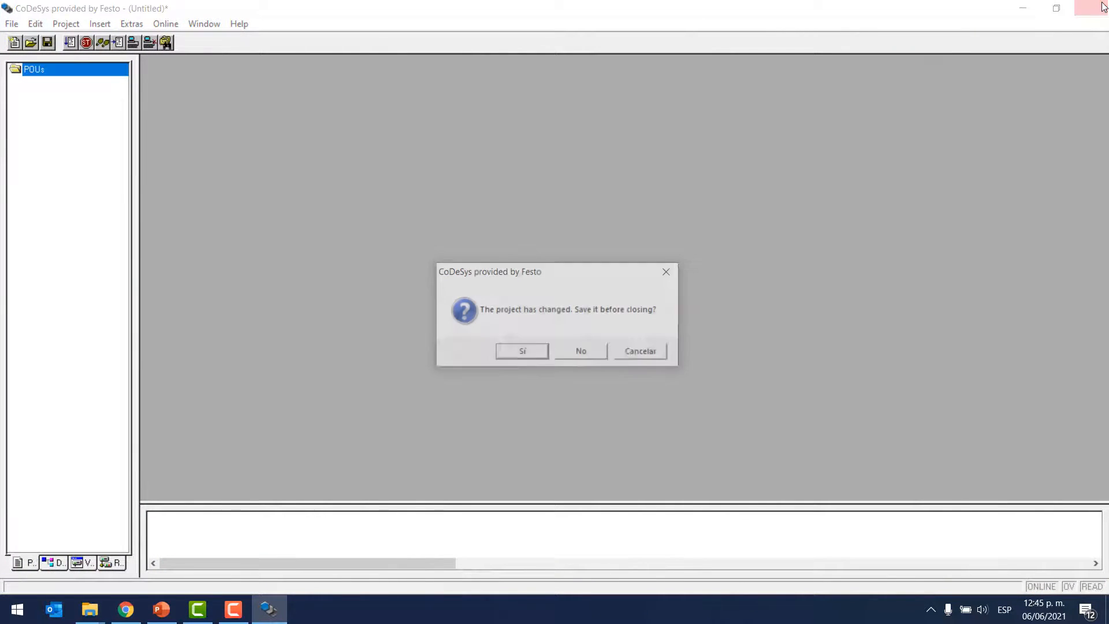
click(587, 352)
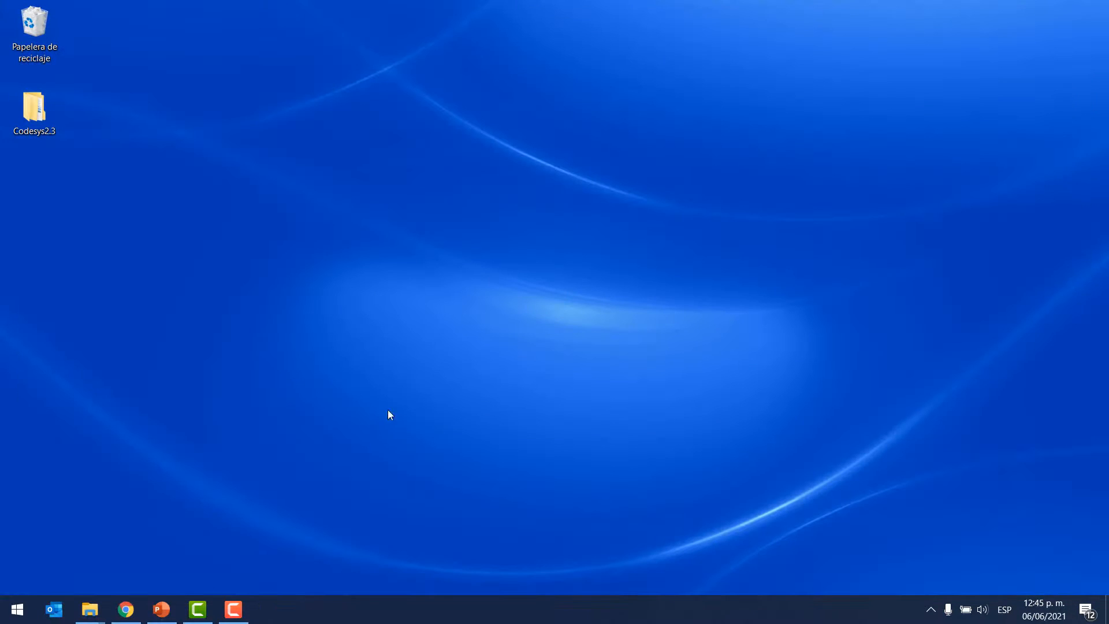
Step: Launch the Festo CoDeSys V2.3 application again and close all editor windows of the asd.pro project
click(1, 615)
text(codesys)
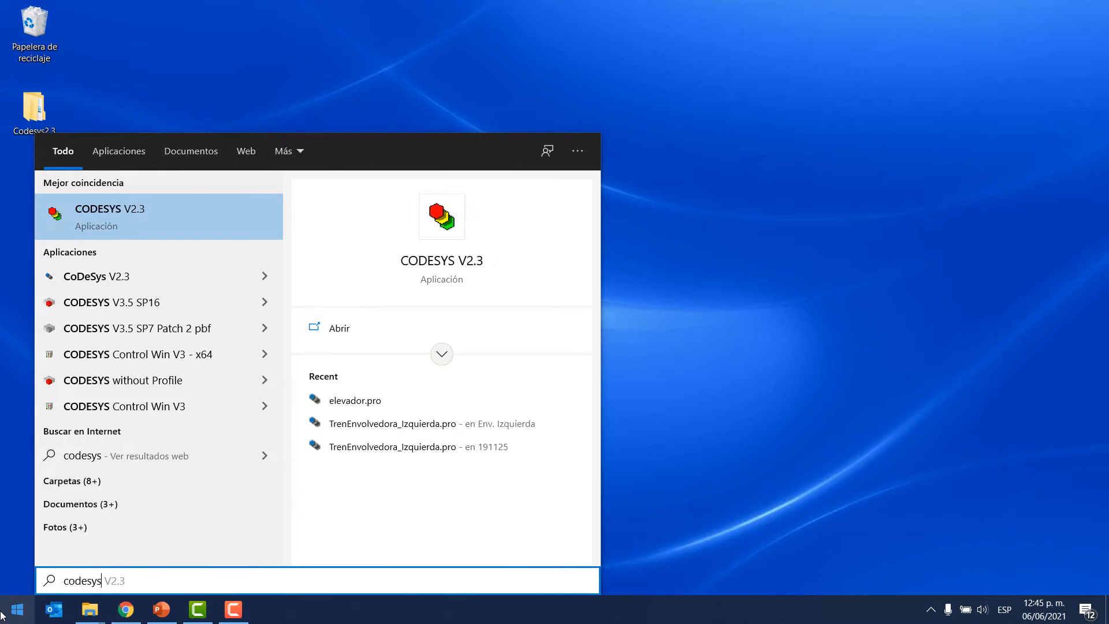
click(144, 277)
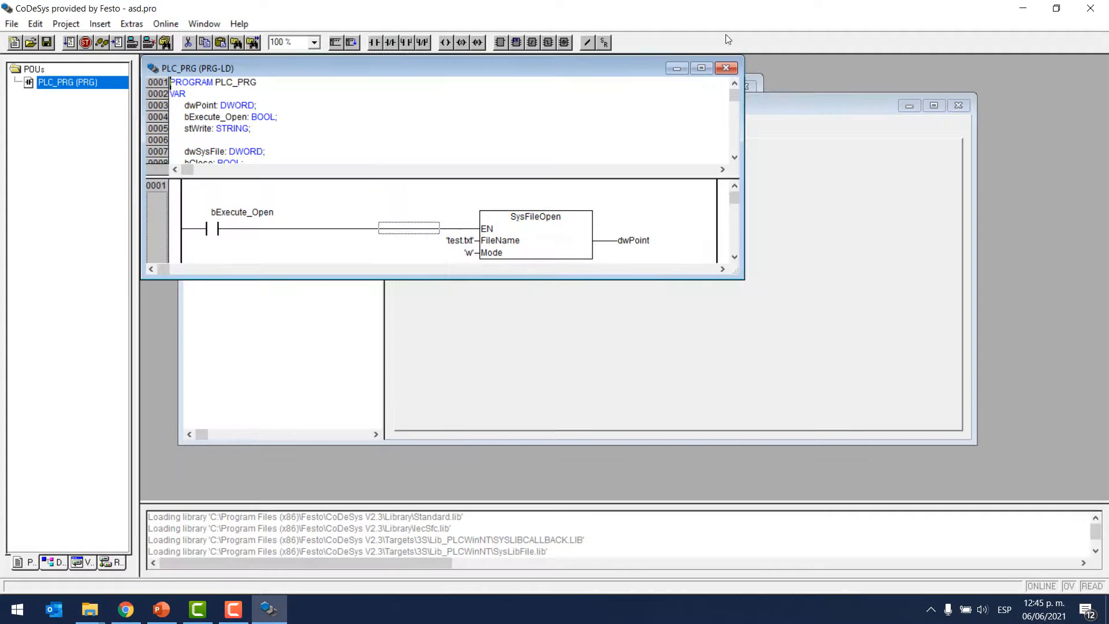
click(726, 68)
click(958, 106)
click(745, 86)
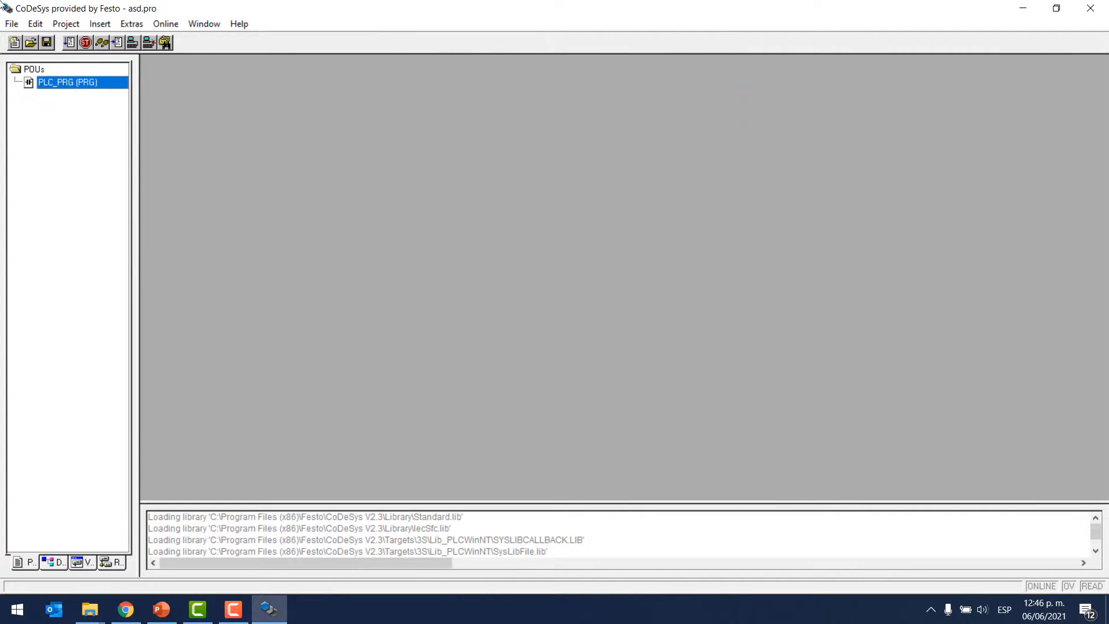
Step: Create a new project and list the available target configurations in its target settings
click(15, 43)
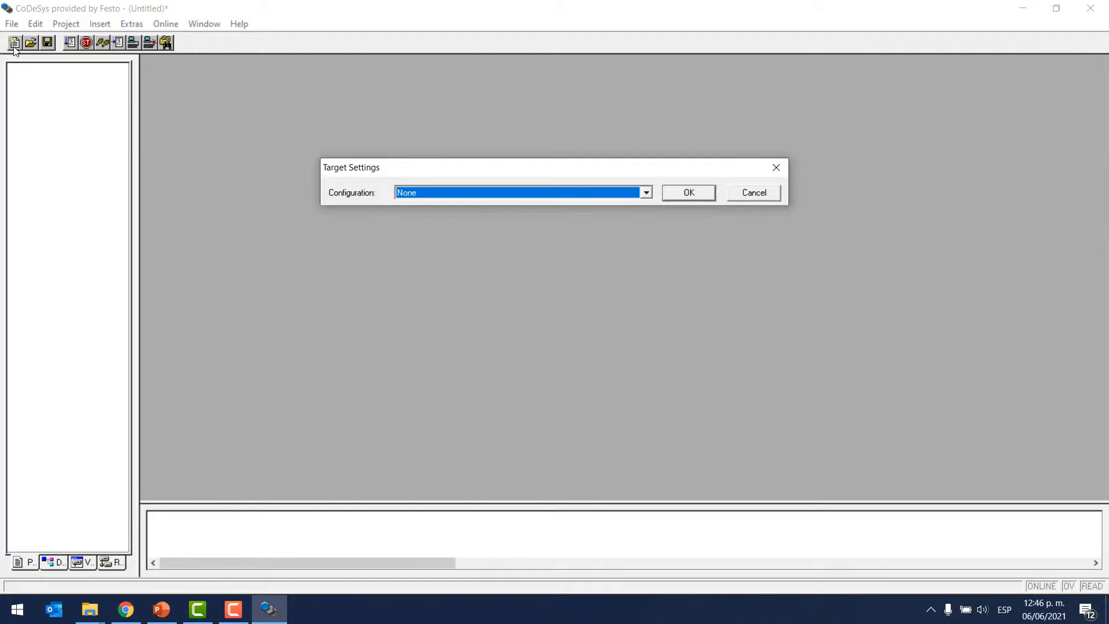
click(646, 191)
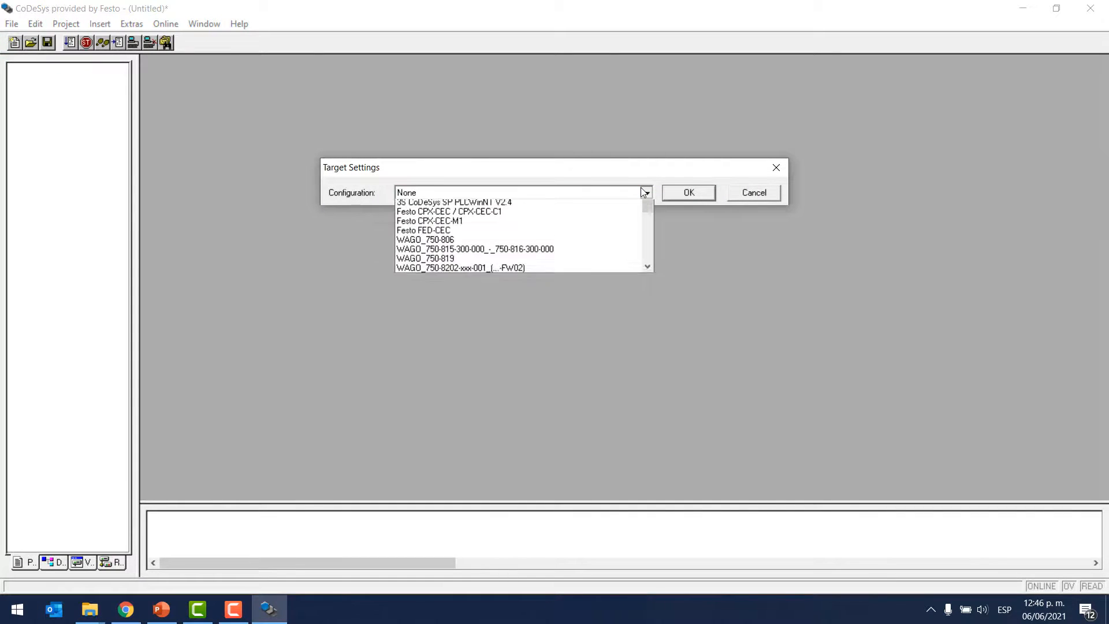